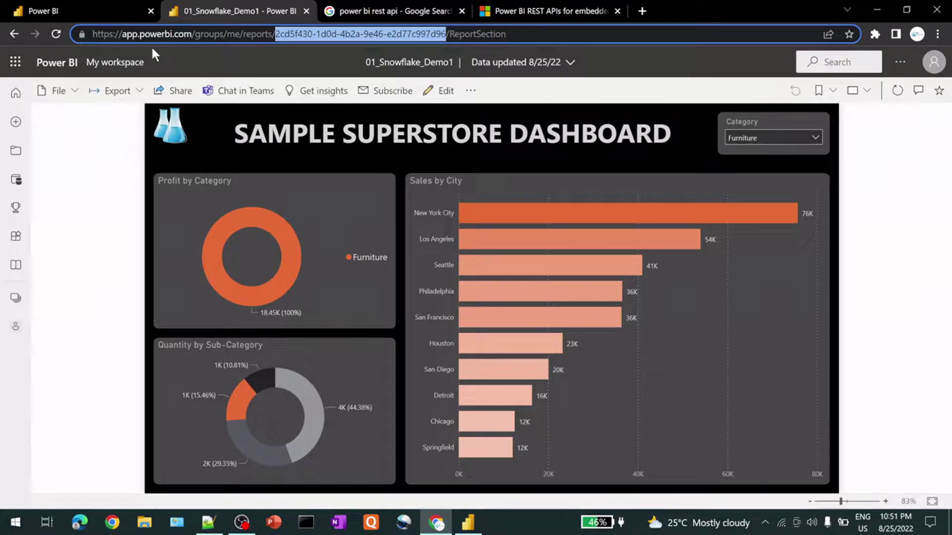
- Open the 01_Snowflake_Demo1 report and copy its report ID from the web address
{"action": "left_click", "coordinate": [276, 34]}
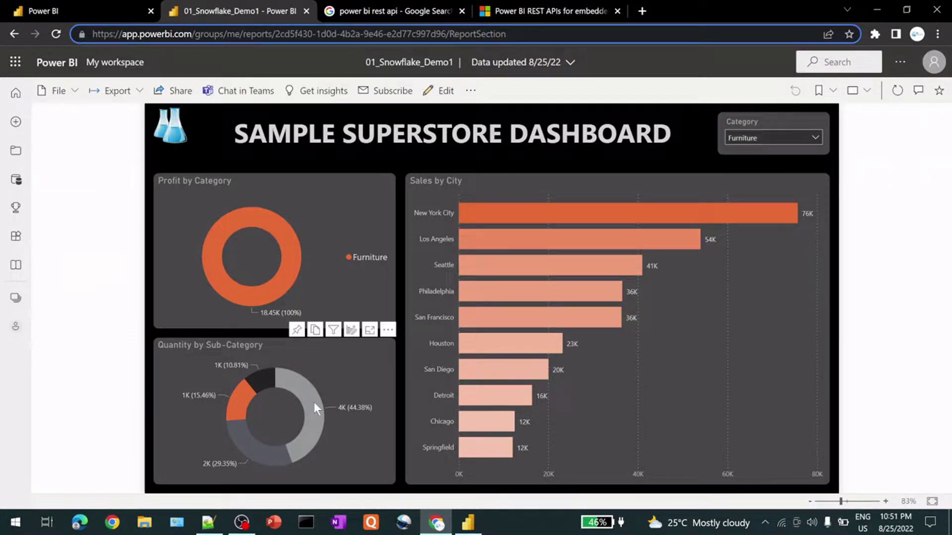
{"action": "left_click_drag", "start_coordinate": [277, 34], "coordinate": [448, 40]}
{"action": "right_click", "coordinate": [447, 40]}
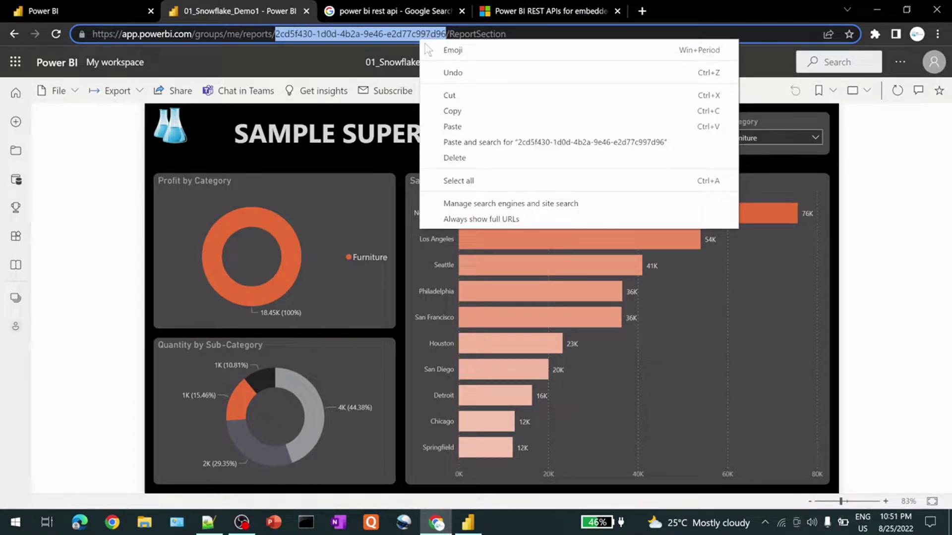
{"action": "left_click", "coordinate": [450, 114]}
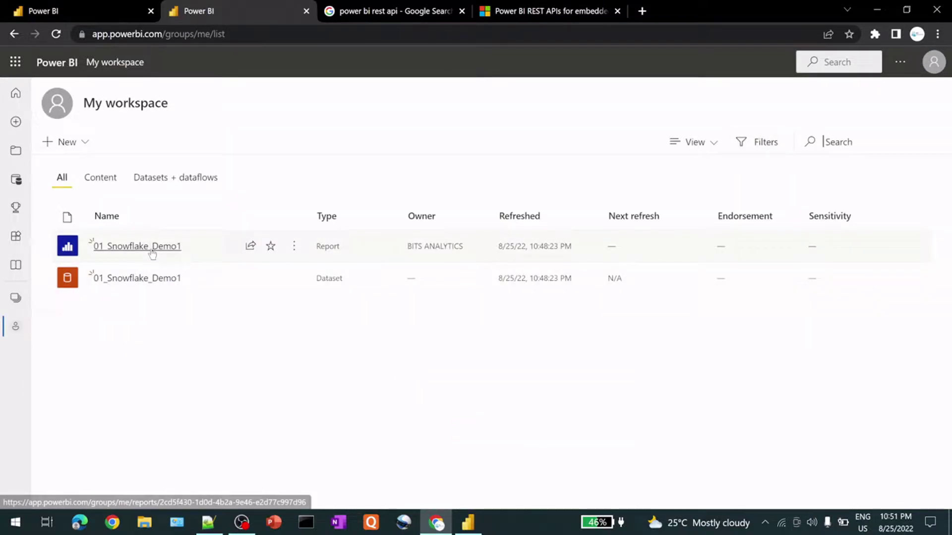
{"action": "left_click", "coordinate": [164, 247]}
{"action": "left_click_drag", "start_coordinate": [246, 34], "coordinate": [402, 44]}
{"action": "right_click", "coordinate": [403, 44]}
{"action": "left_click", "coordinate": [447, 97]}
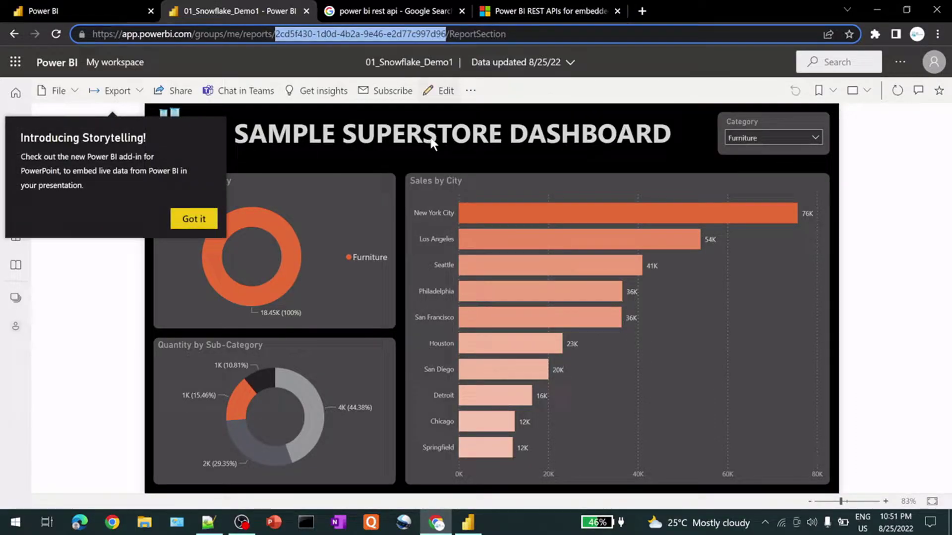
{"action": "left_click", "coordinate": [194, 219]}
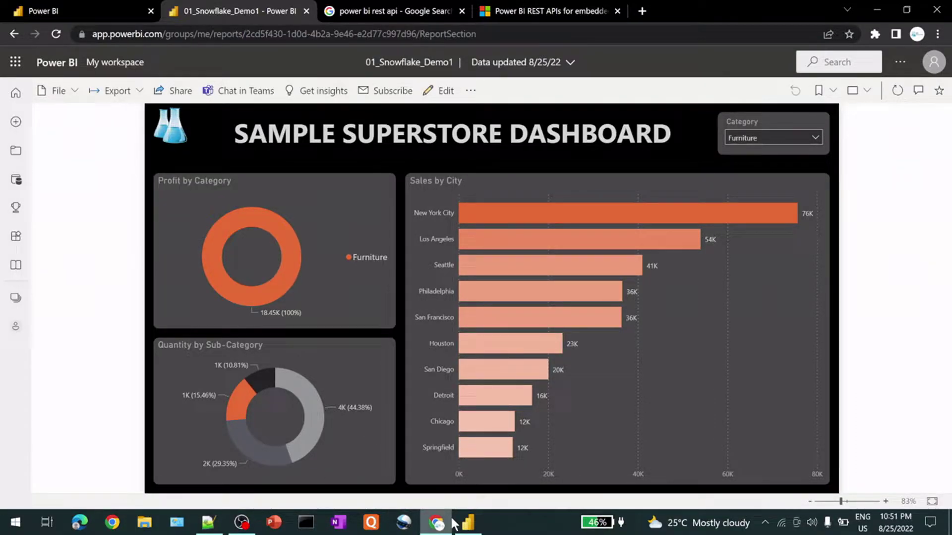
- Put the report ID into the Notepad++ note with blank lines below, then minimise it
{"action": "left_click", "coordinate": [208, 522]}
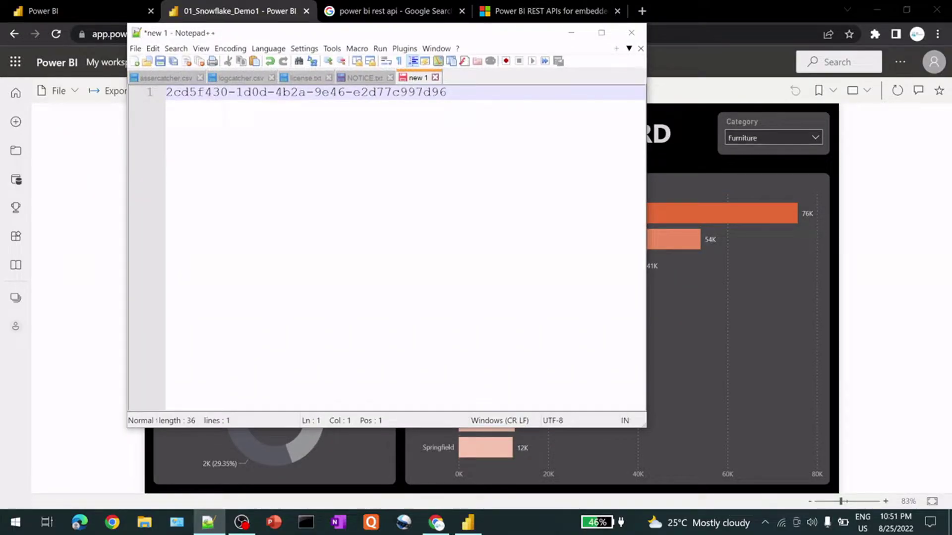
{"action": "key", "text": "ctrl+a"}
{"action": "key", "text": "End"}
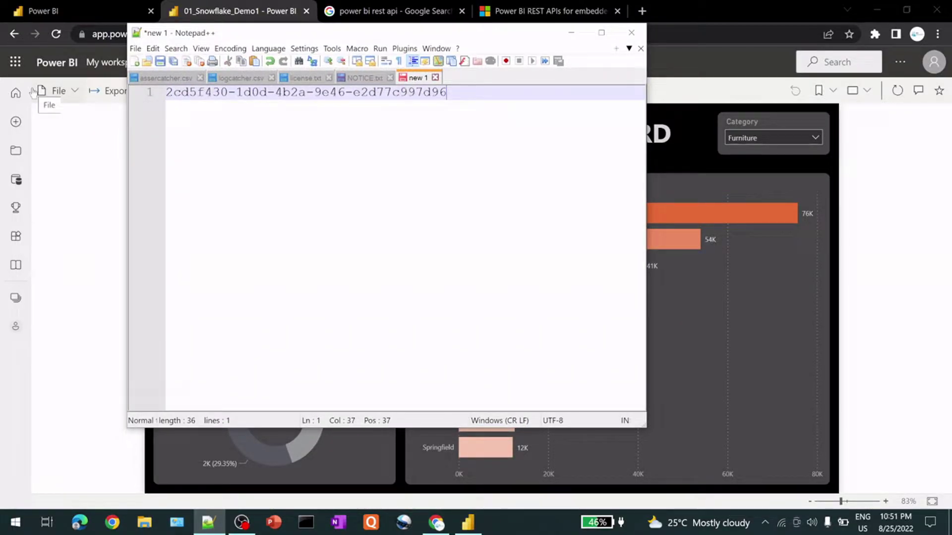
{"action": "key", "text": "Return"}
{"action": "key", "text": "Return"}
{"action": "left_click_drag", "start_coordinate": [369, 37], "coordinate": [361, 123]}
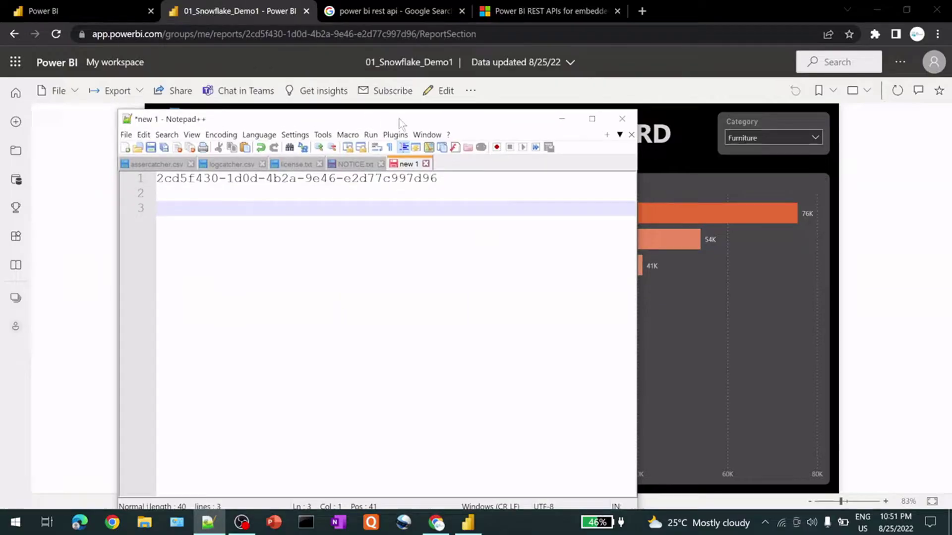
{"action": "left_click", "coordinate": [563, 119]}
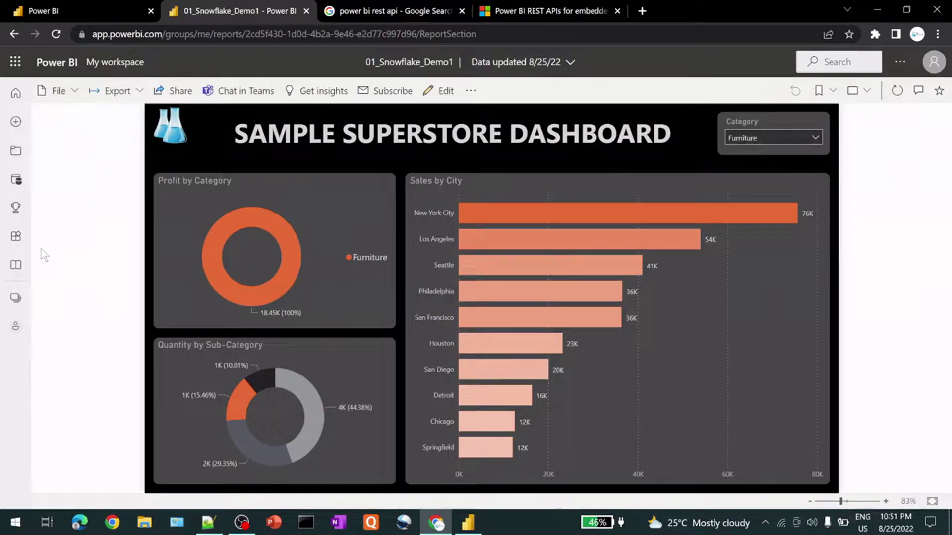
- Open the dataset in My workspace and copy its dataset ID from the address
{"action": "left_click", "coordinate": [15, 326]}
{"action": "left_click", "coordinate": [113, 159]}
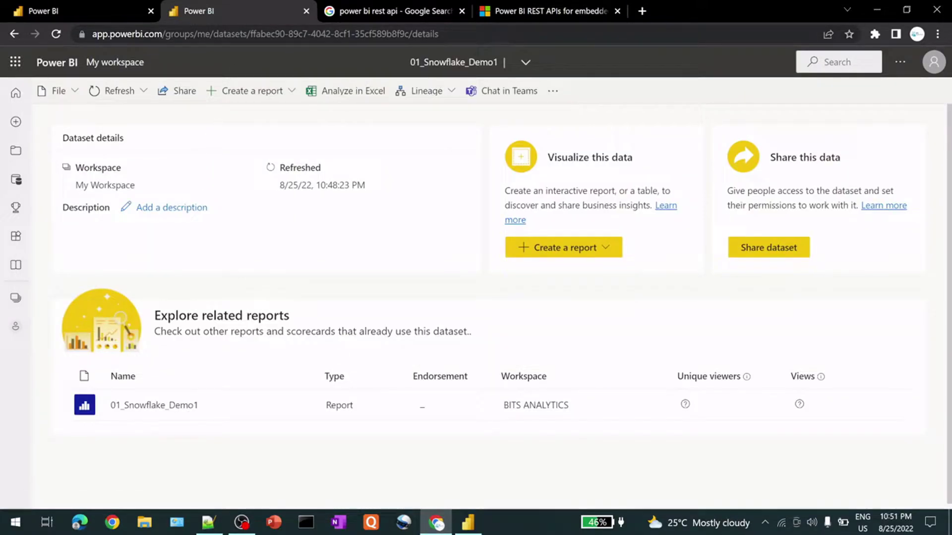
{"action": "left_click_drag", "start_coordinate": [251, 34], "coordinate": [405, 33]}
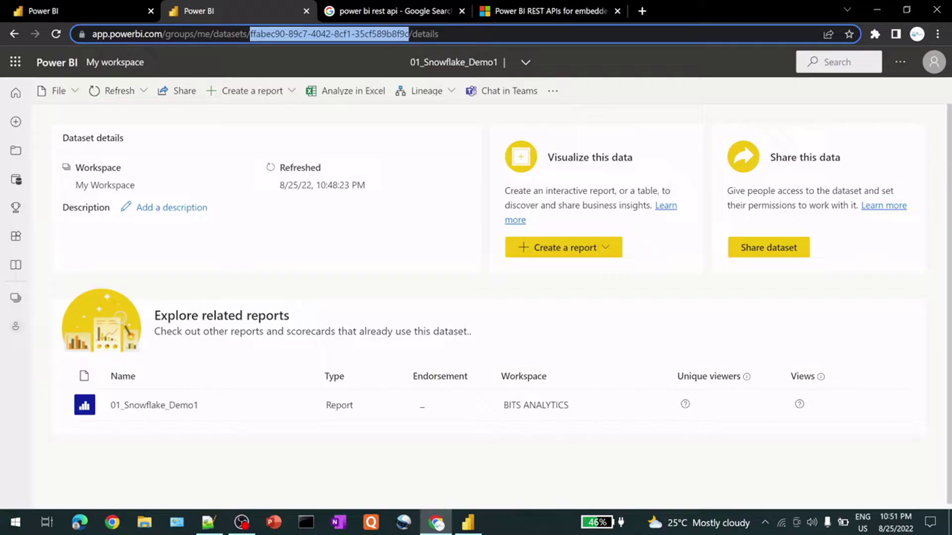
{"action": "right_click", "coordinate": [394, 34]}
{"action": "left_click", "coordinate": [428, 102]}
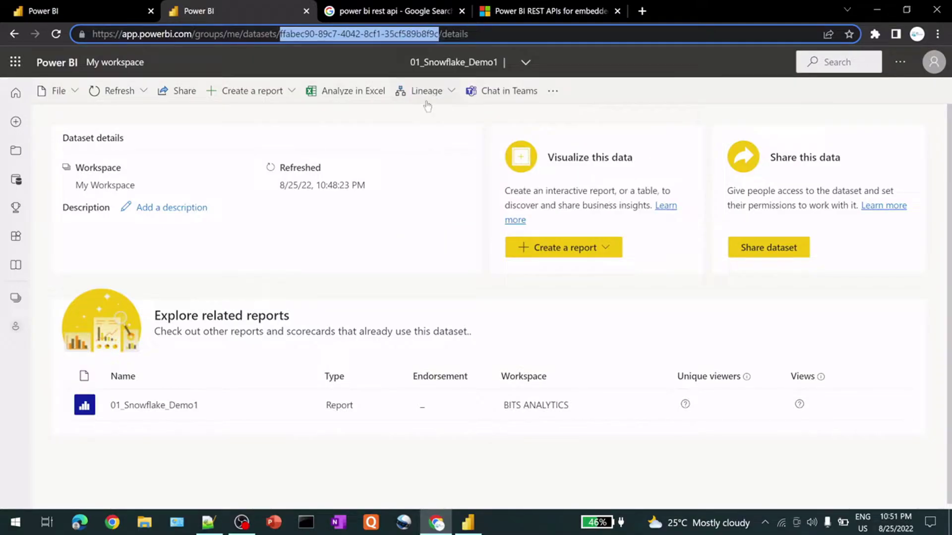
- Paste the dataset ID on line 3 of the Notepad++ note, below the report ID
{"action": "left_click", "coordinate": [208, 522]}
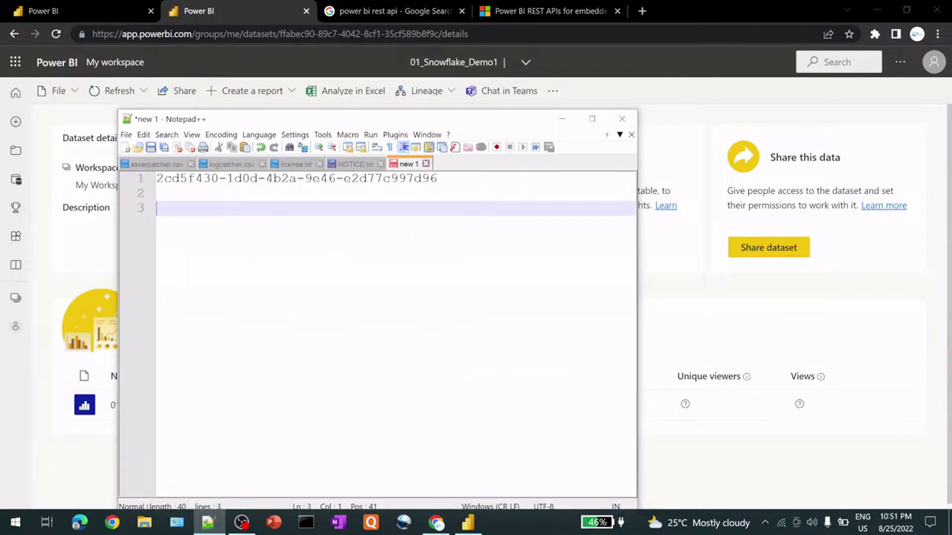
{"action": "key", "text": "ctrl+v"}
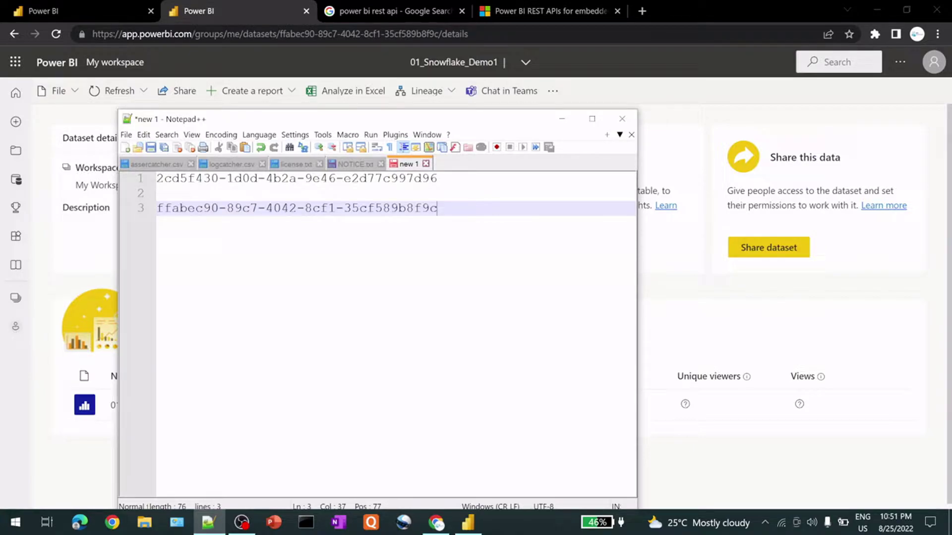
{"action": "left_click", "coordinate": [437, 179]}
{"action": "key", "text": "Down"}
{"action": "key", "text": "Down"}
{"action": "left_click", "coordinate": [395, 11]}
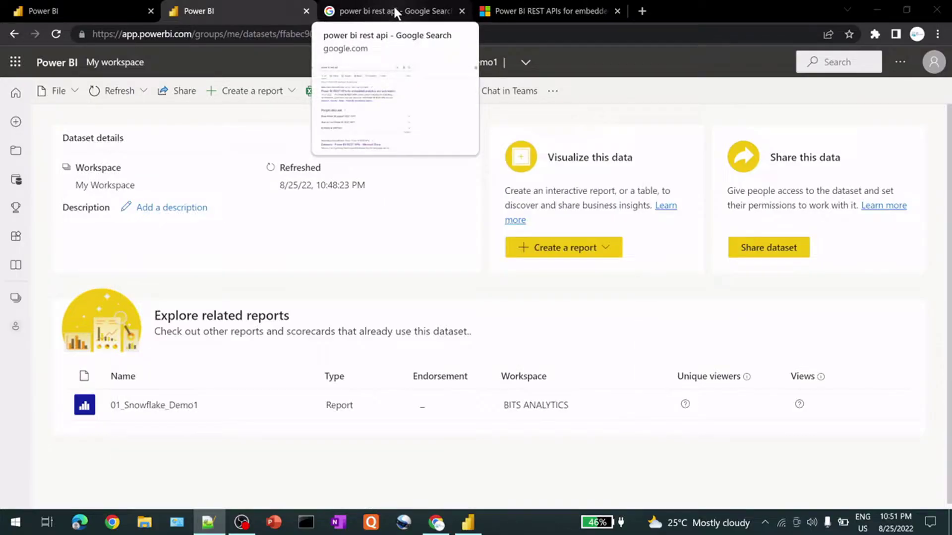
- Go to the Power BI REST APIs docs page Reports - Get Reports and launch Try It
{"action": "left_click", "coordinate": [395, 11]}
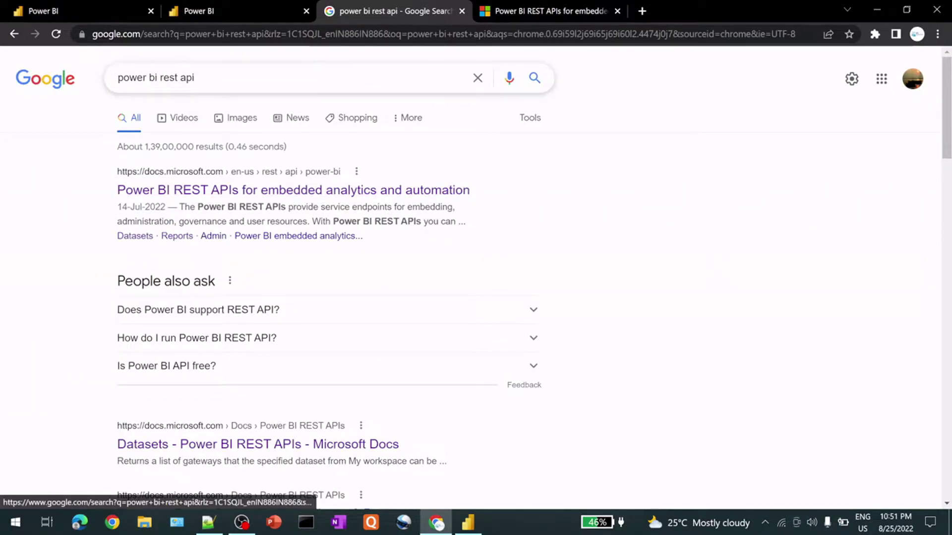
{"action": "left_click", "coordinate": [522, 11]}
{"action": "scroll", "coordinate": [448, 323], "scroll_direction": "down", "scroll_amount": 9}
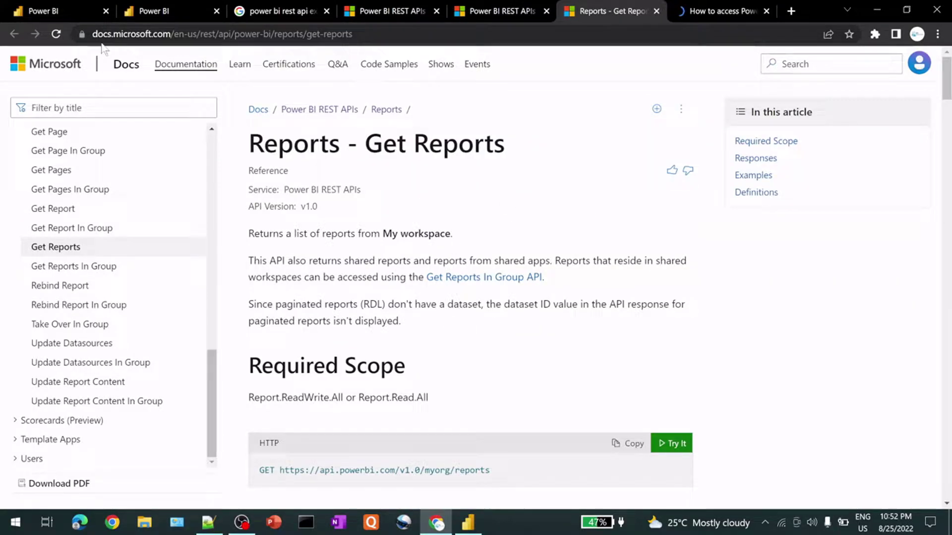
{"action": "scroll", "coordinate": [491, 376], "scroll_direction": "down", "scroll_amount": 3}
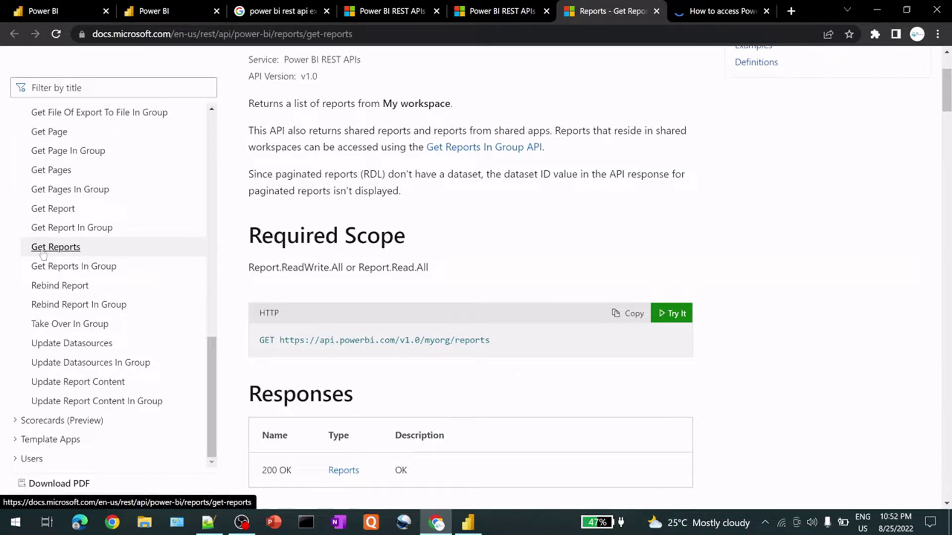
{"action": "left_click", "coordinate": [672, 315]}
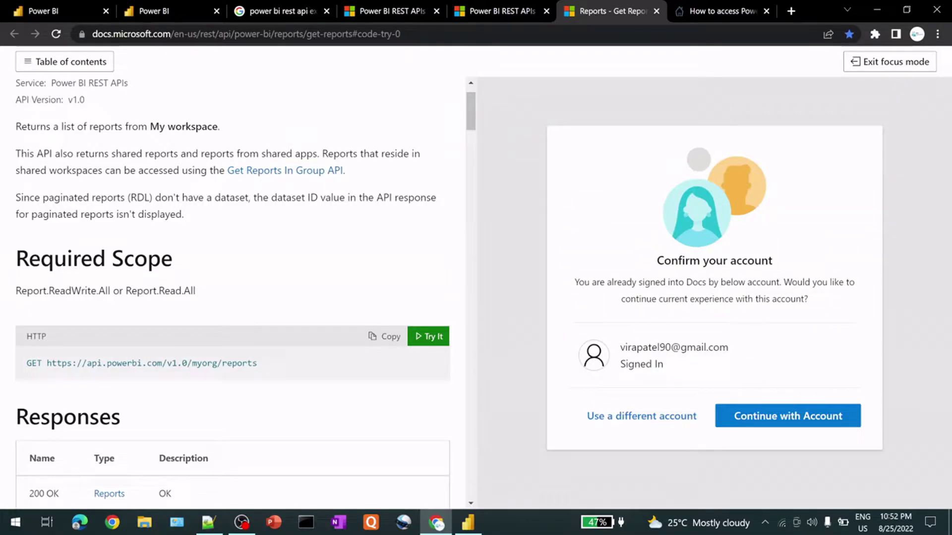
- Sign in to the Try It session with the work or school account and its password
{"action": "left_click", "coordinate": [654, 418]}
{"action": "left_click", "coordinate": [676, 387]}
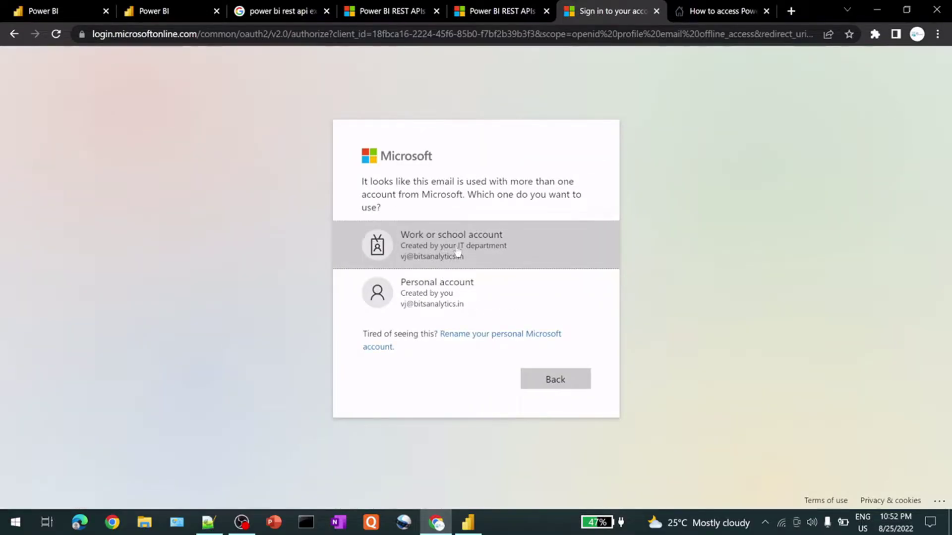
{"action": "left_click", "coordinate": [457, 253]}
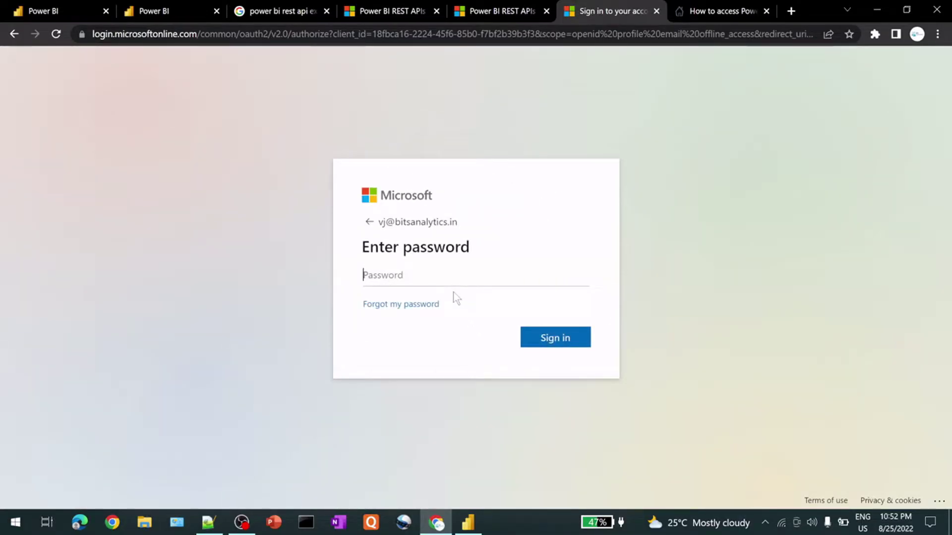
{"action": "type", "text": "••••••••"}
{"action": "left_click", "coordinate": [552, 336]}
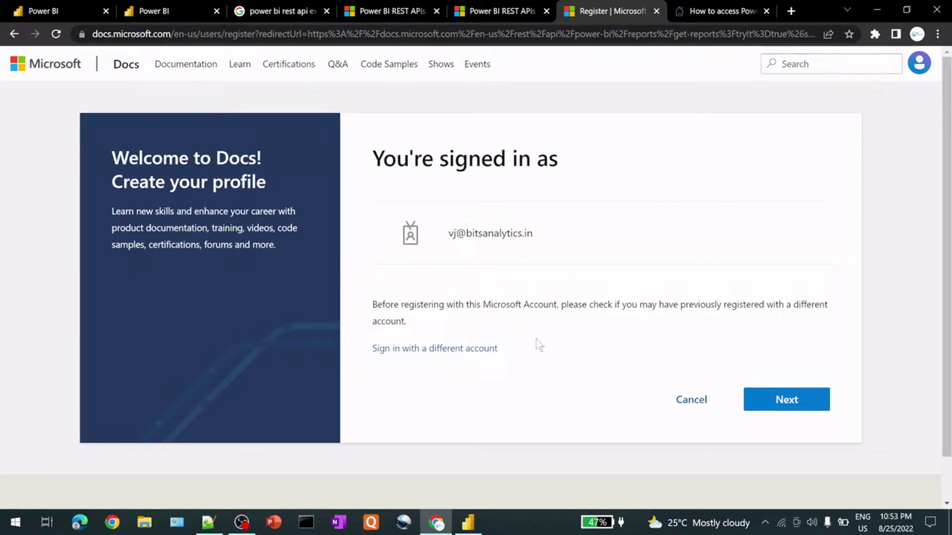
- Confirm the account and display name, and set India as the profile country
{"action": "left_click", "coordinate": [766, 404]}
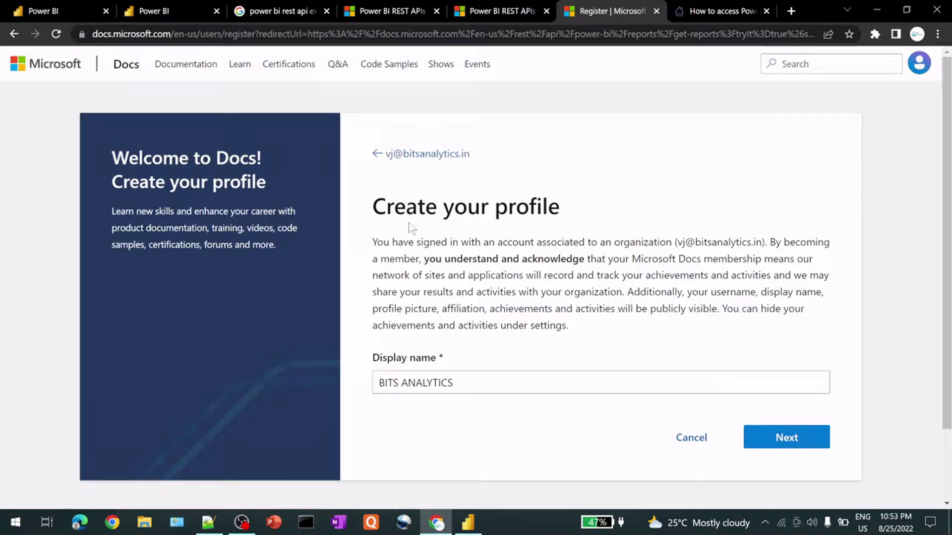
{"action": "left_click", "coordinate": [782, 437]}
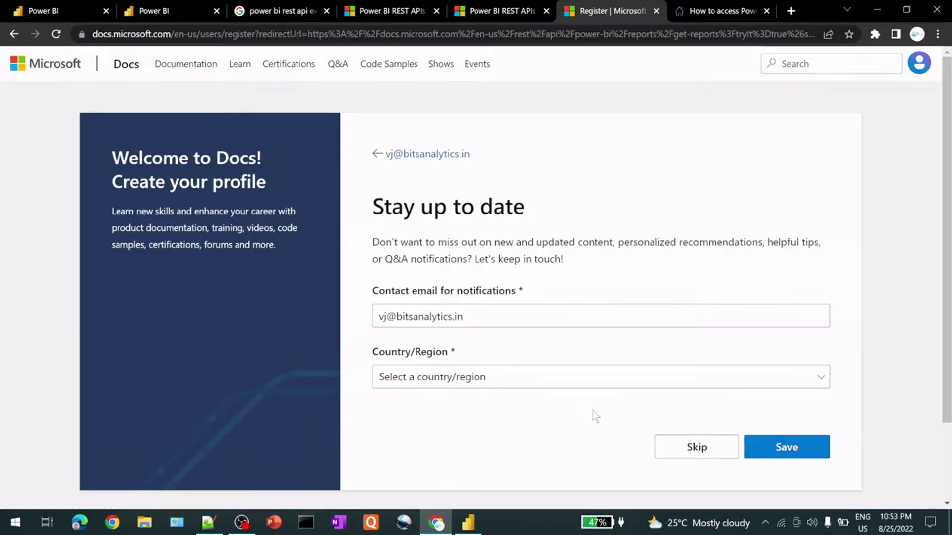
{"action": "left_click", "coordinate": [450, 386]}
{"action": "type", "text": "in"}
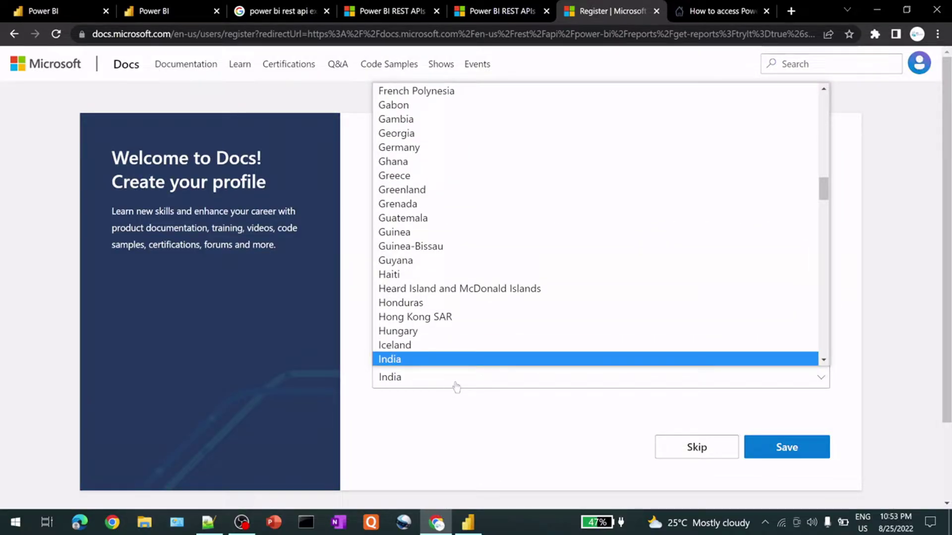
{"action": "left_click", "coordinate": [435, 359]}
- Save notification settings, finish the Docs profile, and continue into Get Reports Try It
{"action": "scroll", "coordinate": [692, 464], "scroll_direction": "down", "scroll_amount": 2}
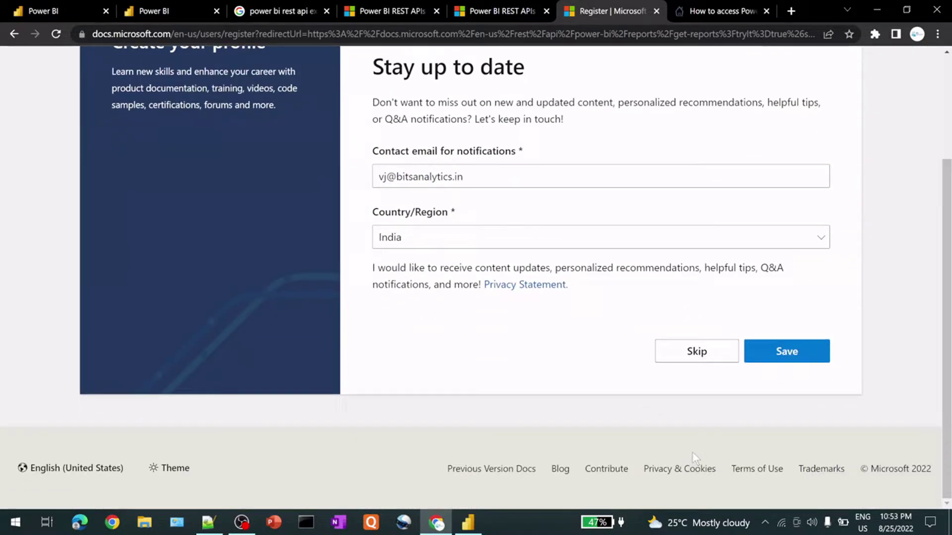
{"action": "scroll", "coordinate": [798, 354], "scroll_direction": "up", "scroll_amount": 1}
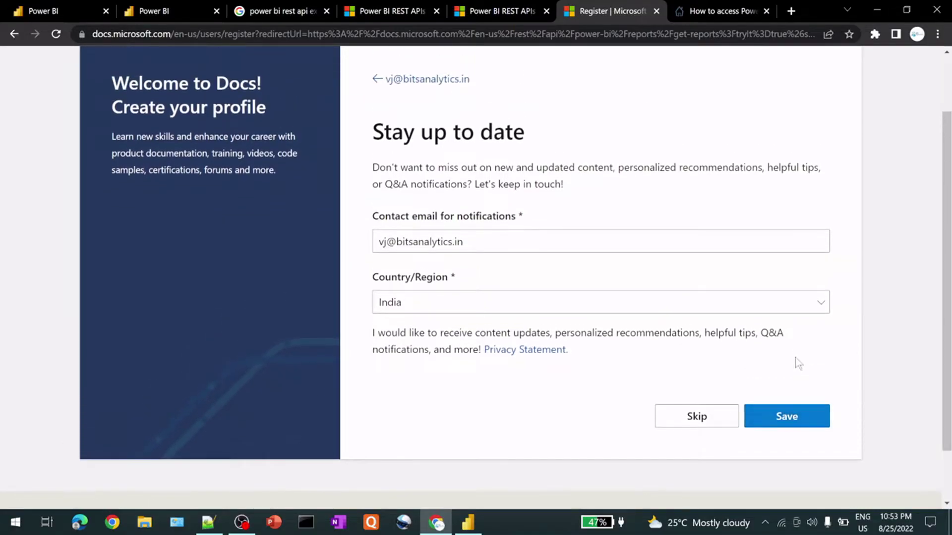
{"action": "left_click", "coordinate": [802, 432]}
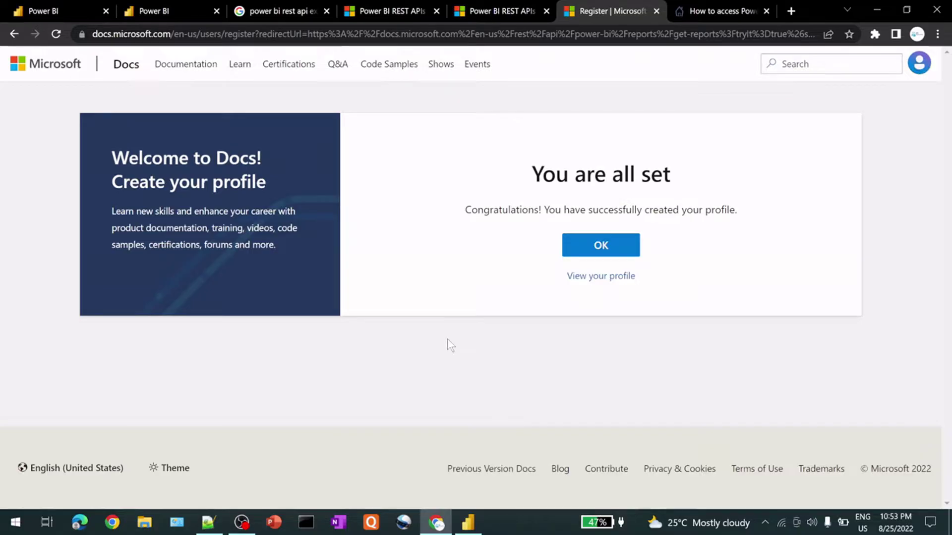
{"action": "left_click", "coordinate": [605, 255]}
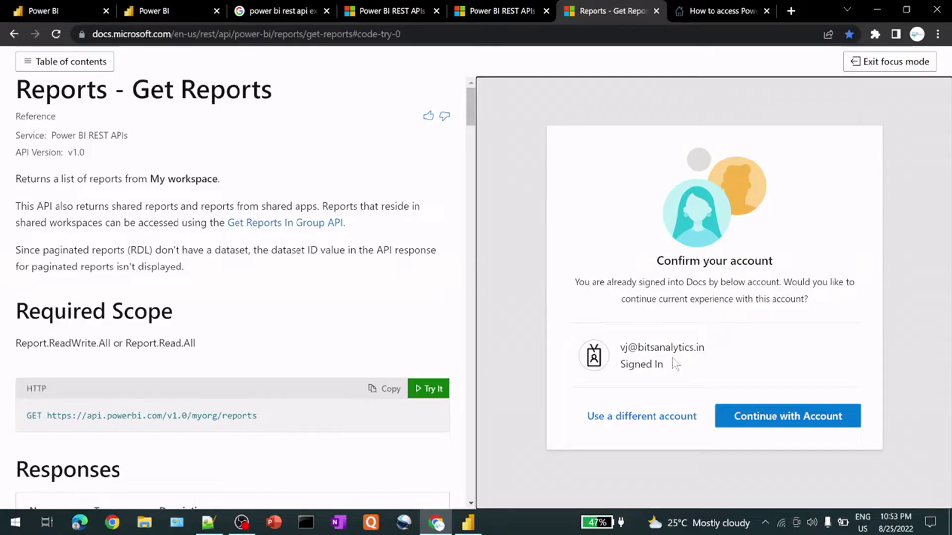
{"action": "left_click", "coordinate": [774, 425]}
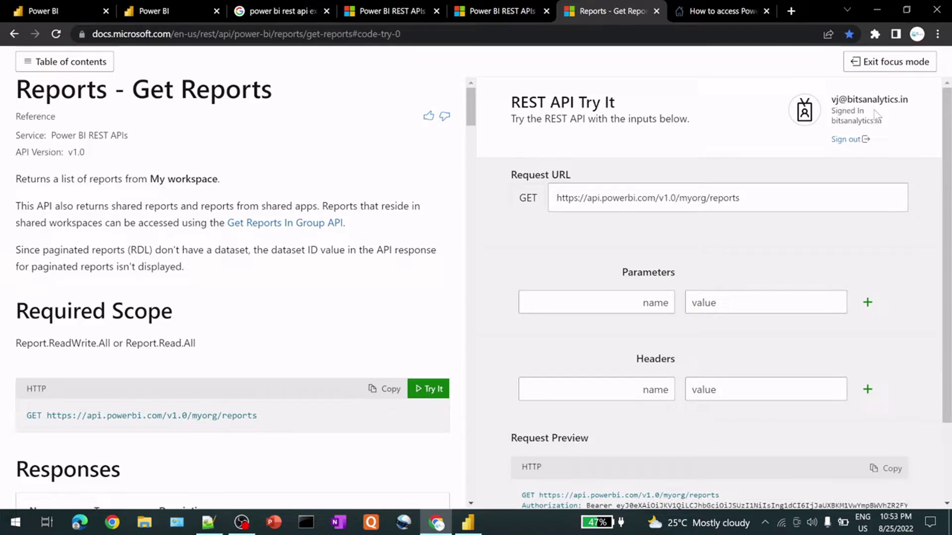
- In Power BI Desktop, dismiss the publish success message, check the signed-in account, and minimise
{"action": "left_click", "coordinate": [467, 523]}
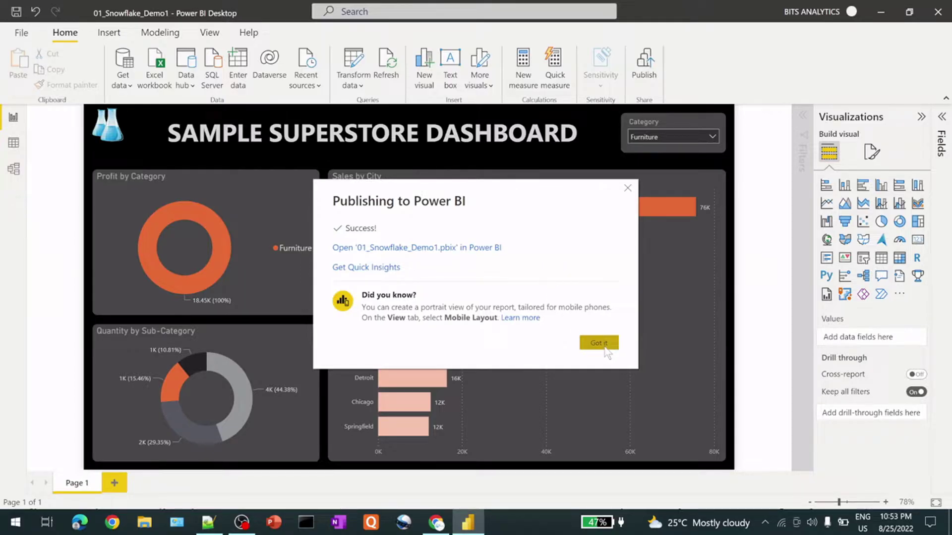
{"action": "left_click", "coordinate": [605, 343]}
{"action": "left_click", "coordinate": [813, 12]}
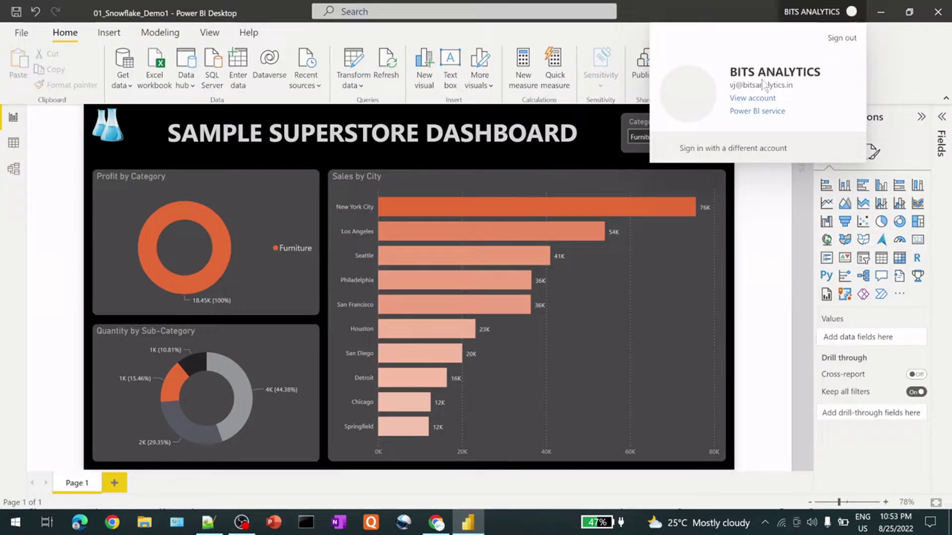
{"action": "left_click", "coordinate": [882, 19]}
{"action": "left_click", "coordinate": [881, 15]}
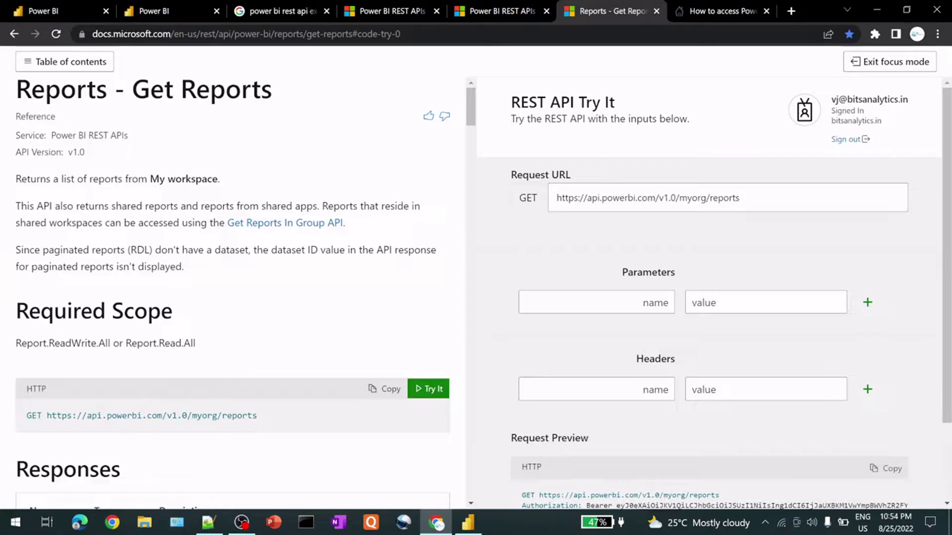
- Scroll the Try It panel to the Get Reports 200 response listing 01_Snowflake_Demo1
{"action": "scroll", "coordinate": [233, 278], "scroll_direction": "down", "scroll_amount": 1}
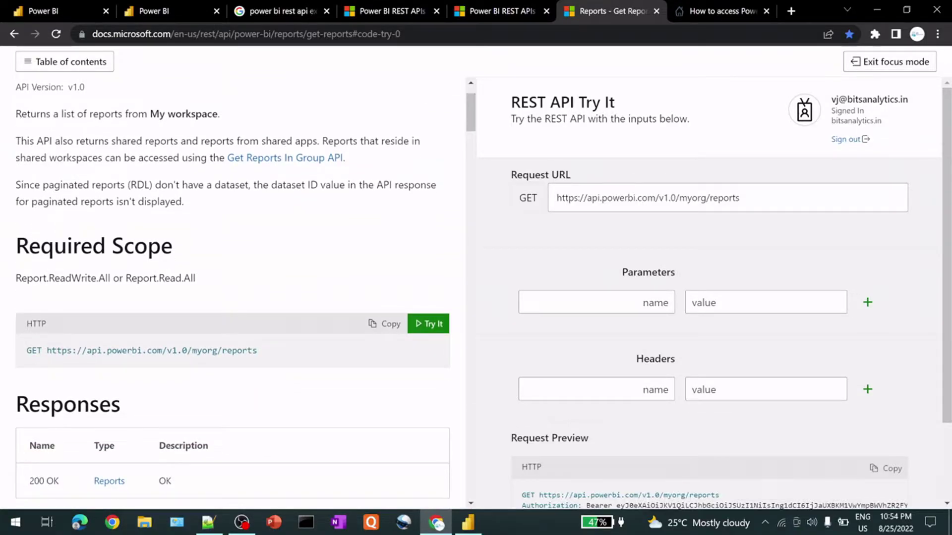
{"action": "scroll", "coordinate": [147, 317], "scroll_direction": "down", "scroll_amount": 1}
{"action": "scroll", "coordinate": [203, 308], "scroll_direction": "down", "scroll_amount": 1}
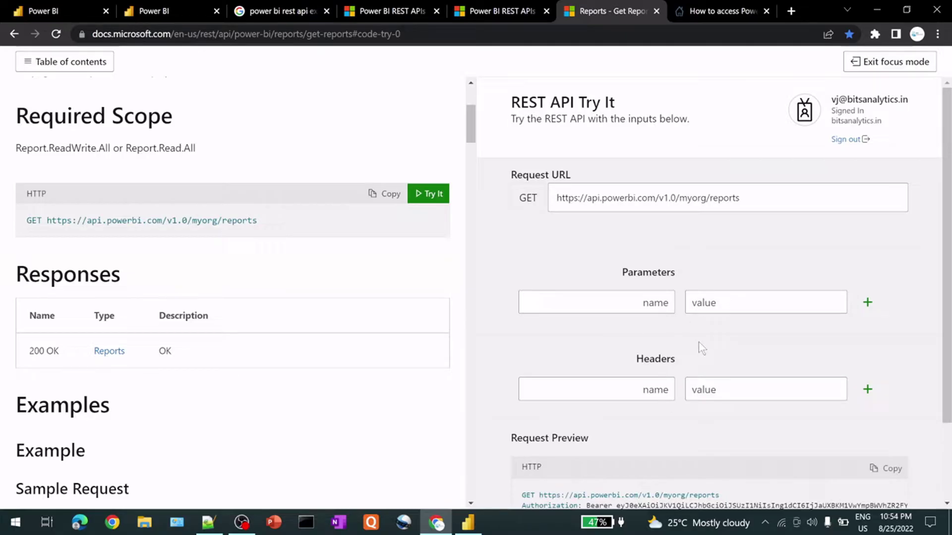
{"action": "scroll", "coordinate": [699, 327], "scroll_direction": "down", "scroll_amount": 2}
{"action": "scroll", "coordinate": [700, 317], "scroll_direction": "up", "scroll_amount": 2}
{"action": "scroll", "coordinate": [700, 316], "scroll_direction": "down", "scroll_amount": 2}
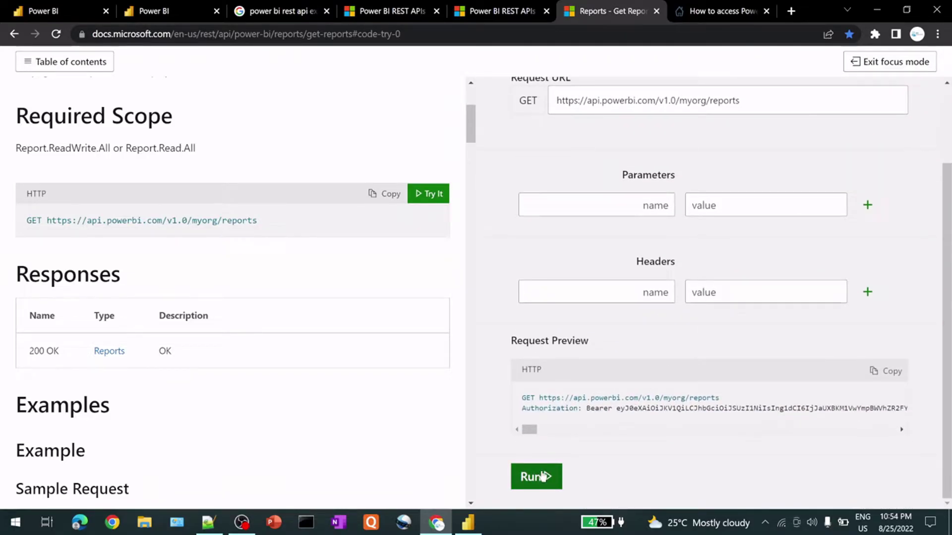
{"action": "scroll", "coordinate": [649, 278], "scroll_direction": "down", "scroll_amount": 6}
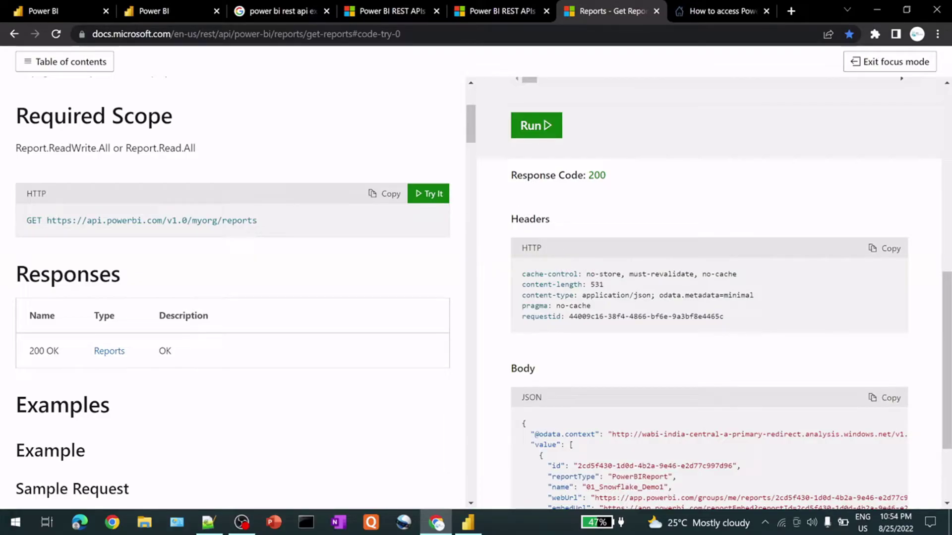
{"action": "scroll", "coordinate": [304, 305], "scroll_direction": "down", "scroll_amount": 1}
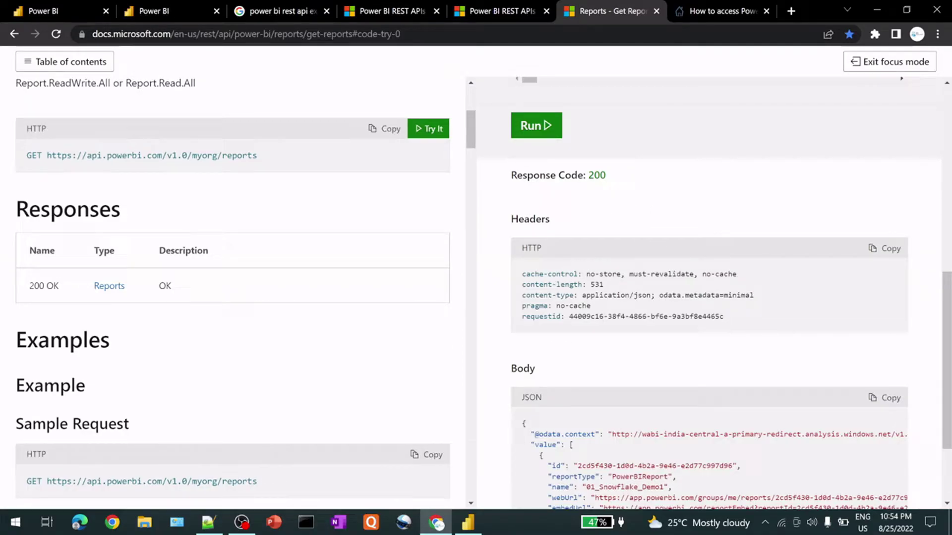
{"action": "scroll", "coordinate": [709, 292], "scroll_direction": "down", "scroll_amount": 2}
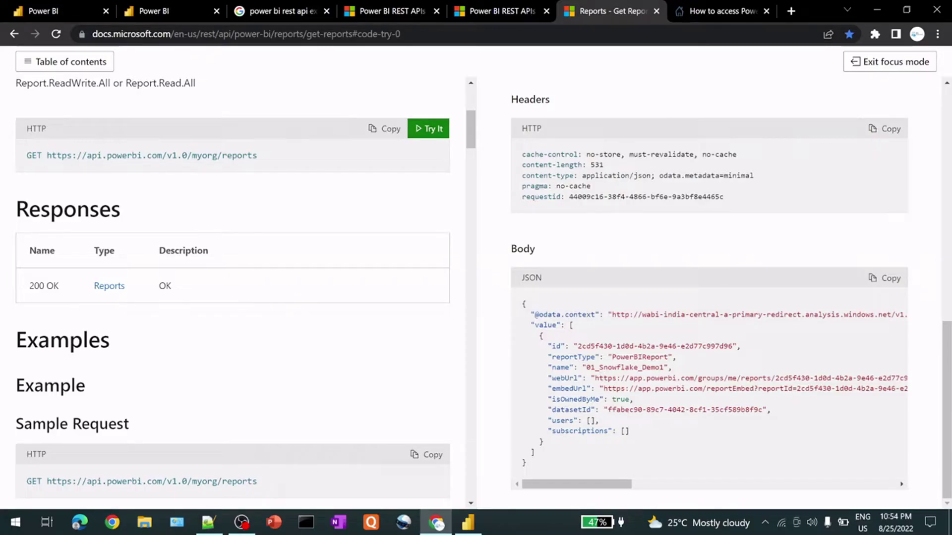
- Open the 01_Snowflake_Demo1 report and close the Google search and extra REST APIs and Power BI tabs
{"action": "left_click", "coordinate": [159, 10]}
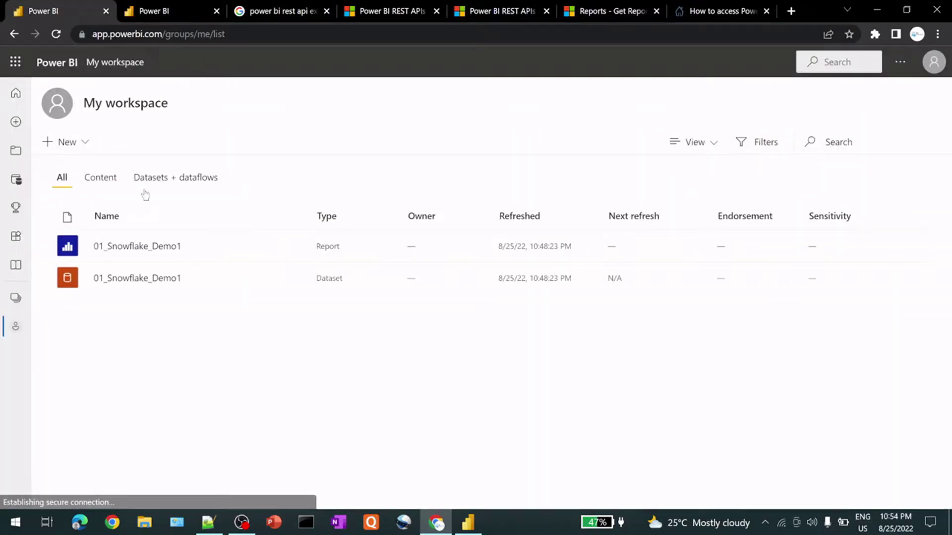
{"action": "left_click", "coordinate": [146, 252]}
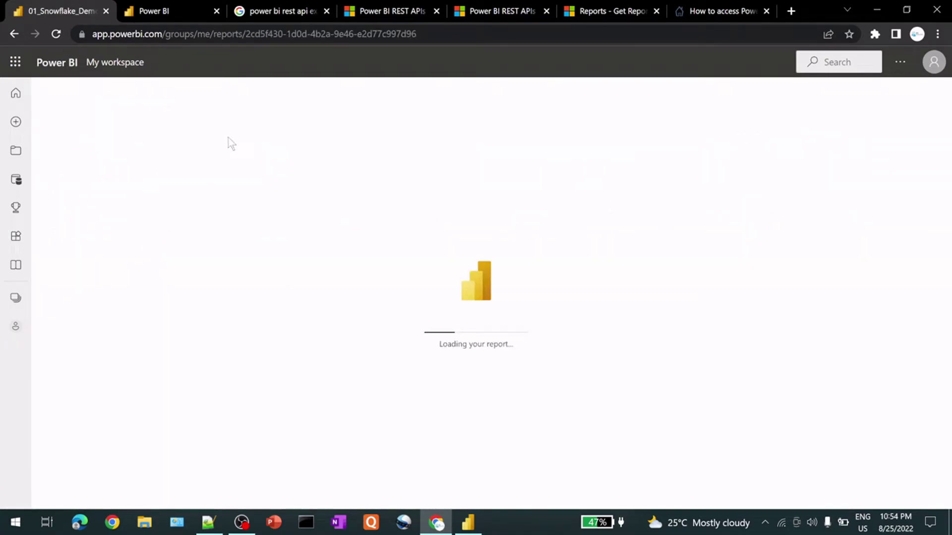
{"action": "left_click", "coordinate": [326, 11]}
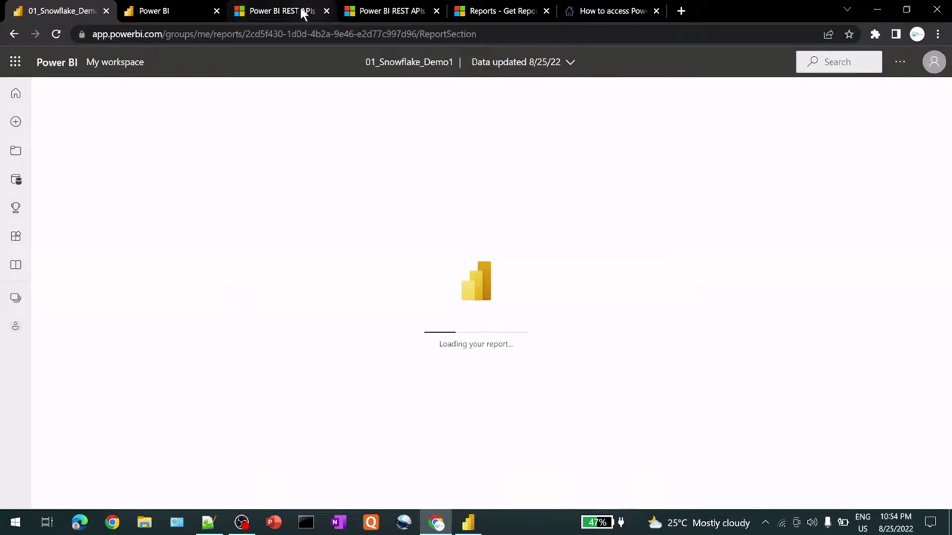
{"action": "left_click", "coordinate": [302, 7]}
{"action": "left_click", "coordinate": [327, 11]}
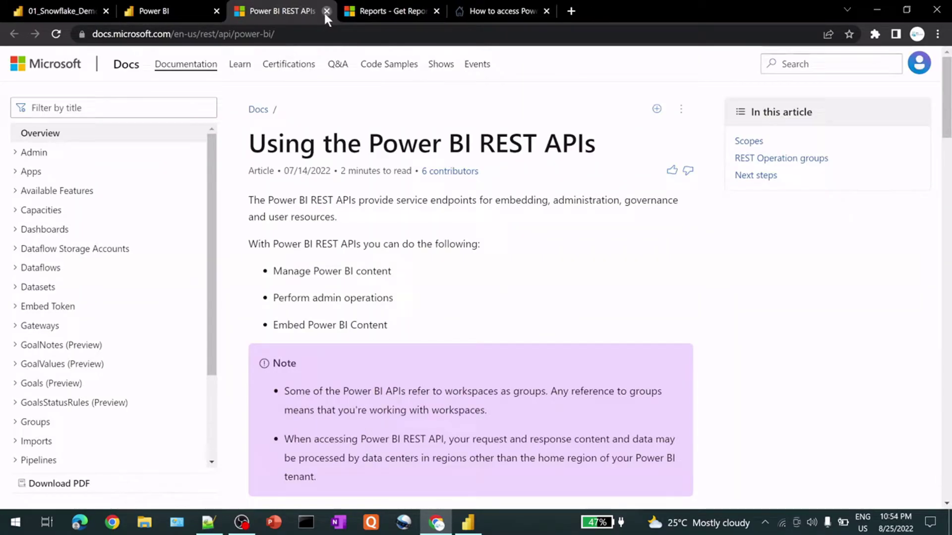
{"action": "left_click", "coordinate": [326, 11]}
{"action": "left_click", "coordinate": [221, 20]}
{"action": "left_click", "coordinate": [216, 11]}
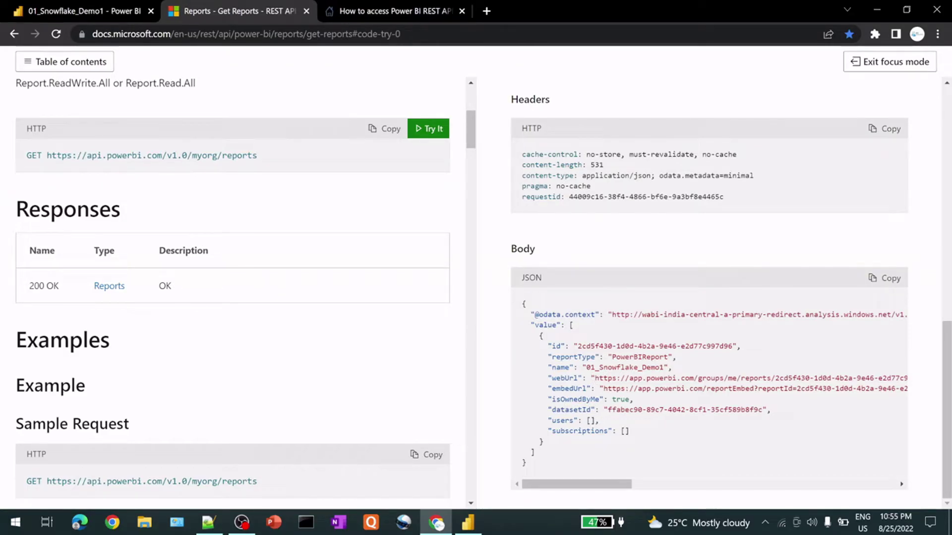
- Show the table of contents beside the Get Reports docs page
{"action": "scroll", "coordinate": [576, 389], "scroll_direction": "up", "scroll_amount": 1}
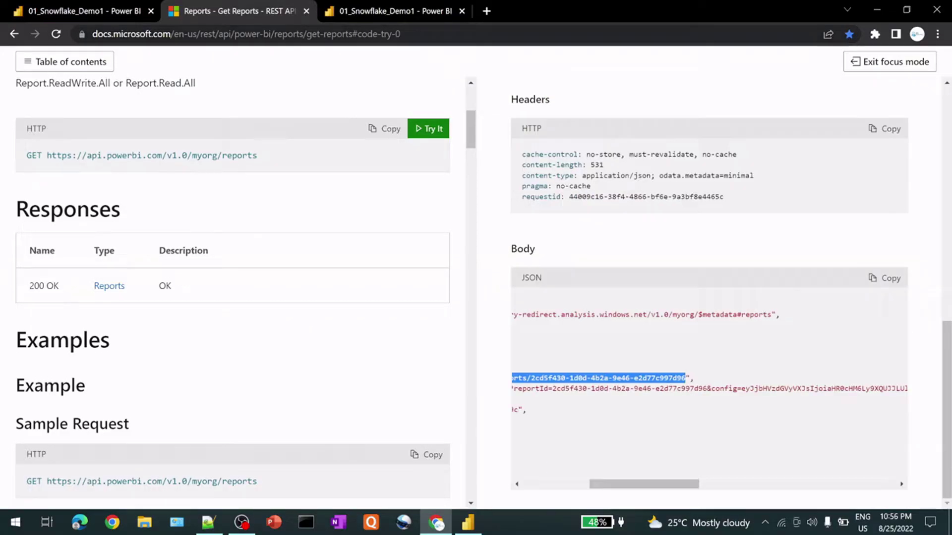
{"action": "left_click_drag", "start_coordinate": [645, 484], "coordinate": [580, 485]}
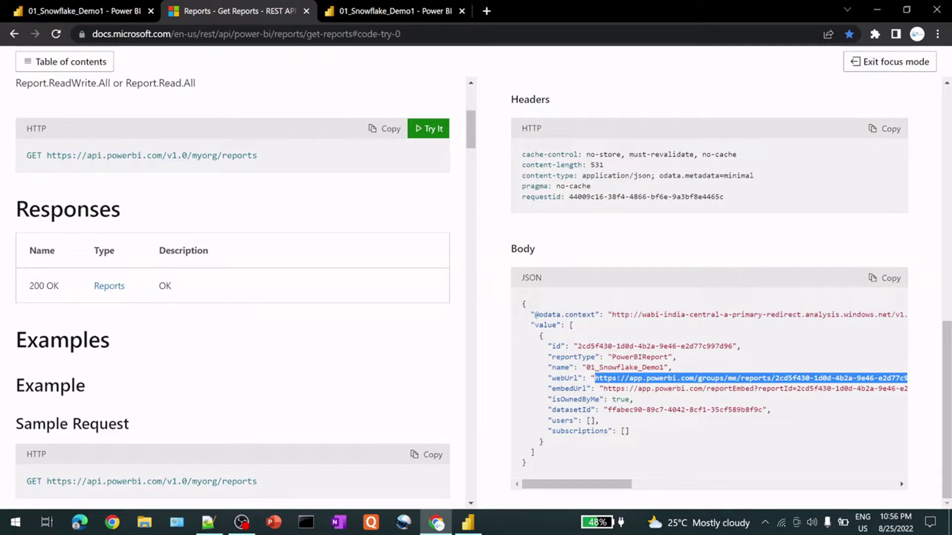
{"action": "scroll", "coordinate": [135, 288], "scroll_direction": "up", "scroll_amount": 2}
{"action": "scroll", "coordinate": [176, 230], "scroll_direction": "up", "scroll_amount": 2}
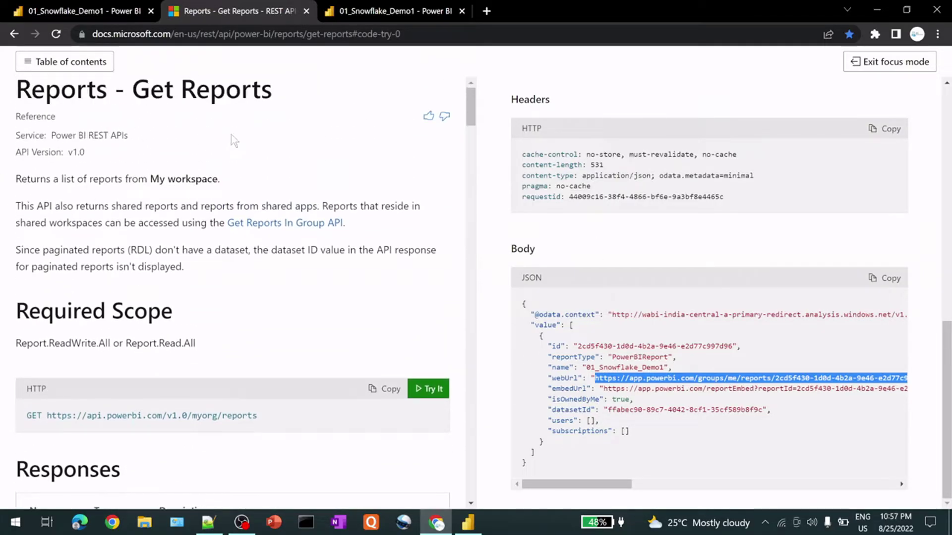
{"action": "left_click", "coordinate": [86, 64]}
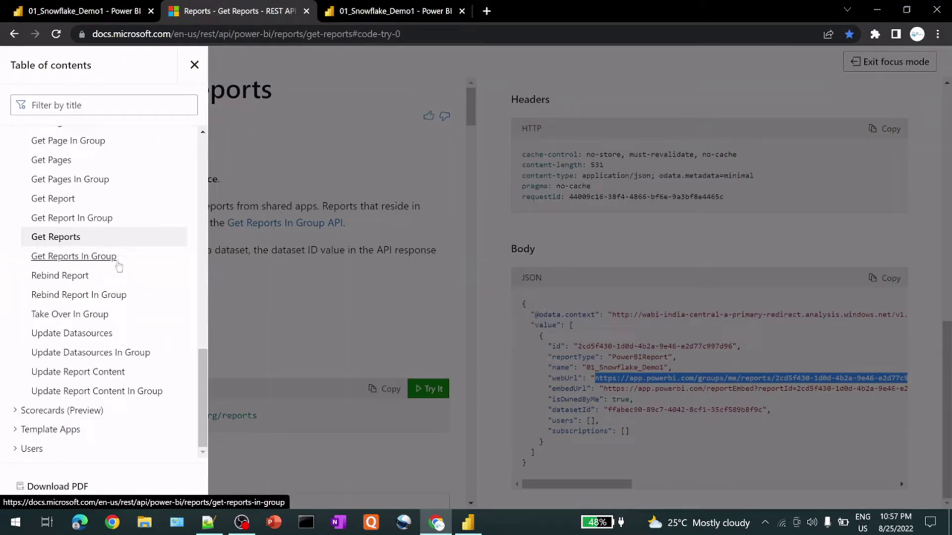
- Filter the contents by 'refresh' and open the Datasets - Refresh Dataset page
{"action": "scroll", "coordinate": [127, 299], "scroll_direction": "up", "scroll_amount": 8}
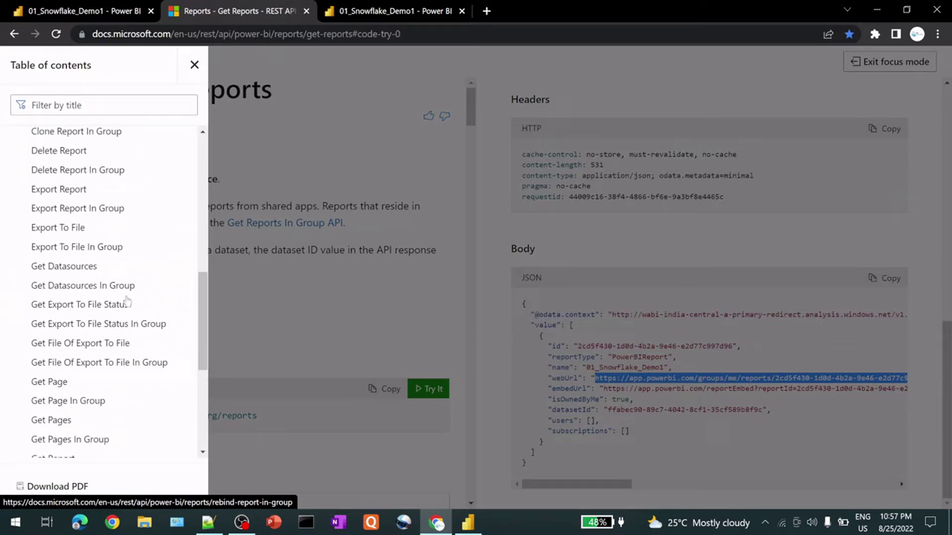
{"action": "scroll", "coordinate": [126, 299], "scroll_direction": "down", "scroll_amount": 1}
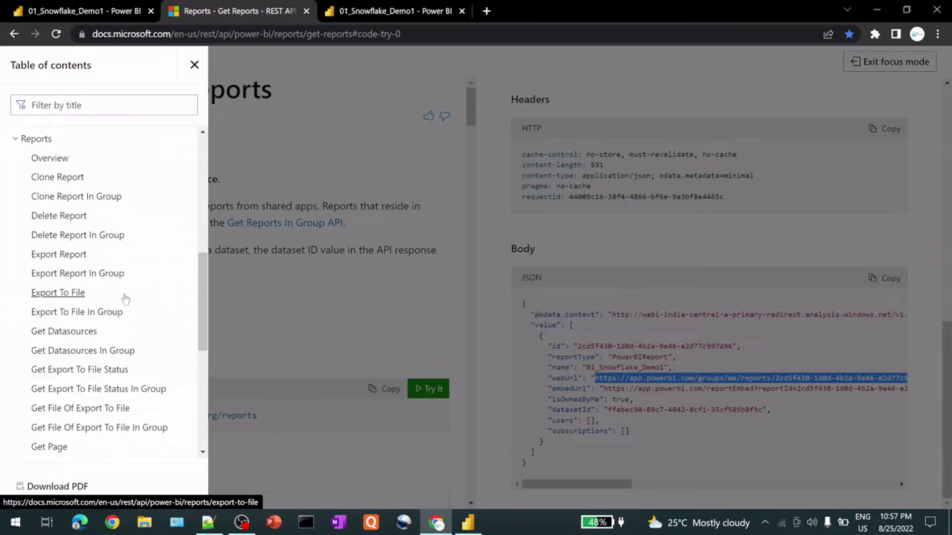
{"action": "scroll", "coordinate": [124, 288], "scroll_direction": "up", "scroll_amount": 1}
{"action": "left_click", "coordinate": [85, 106]}
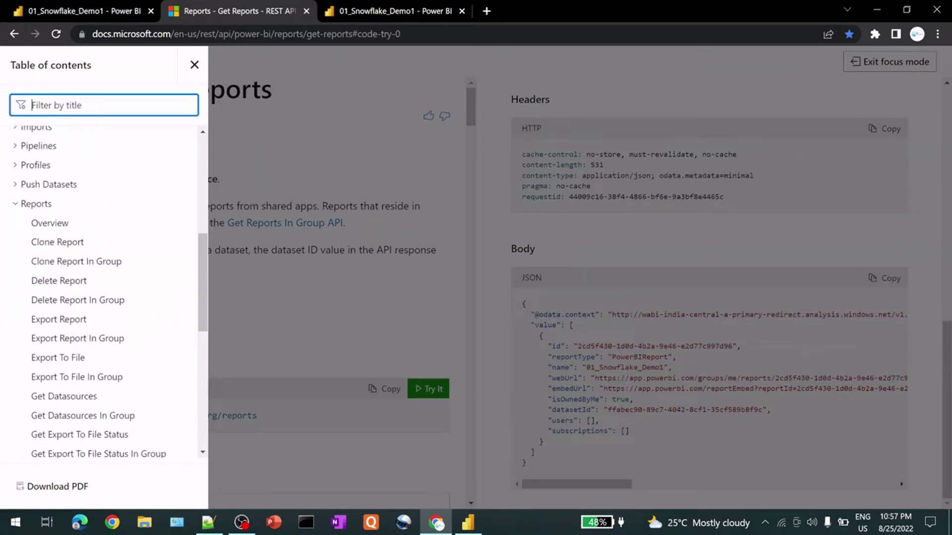
{"action": "type", "text": "refresh"}
{"action": "scroll", "coordinate": [101, 243], "scroll_direction": "down", "scroll_amount": 1}
{"action": "scroll", "coordinate": [101, 243], "scroll_direction": "up", "scroll_amount": 1}
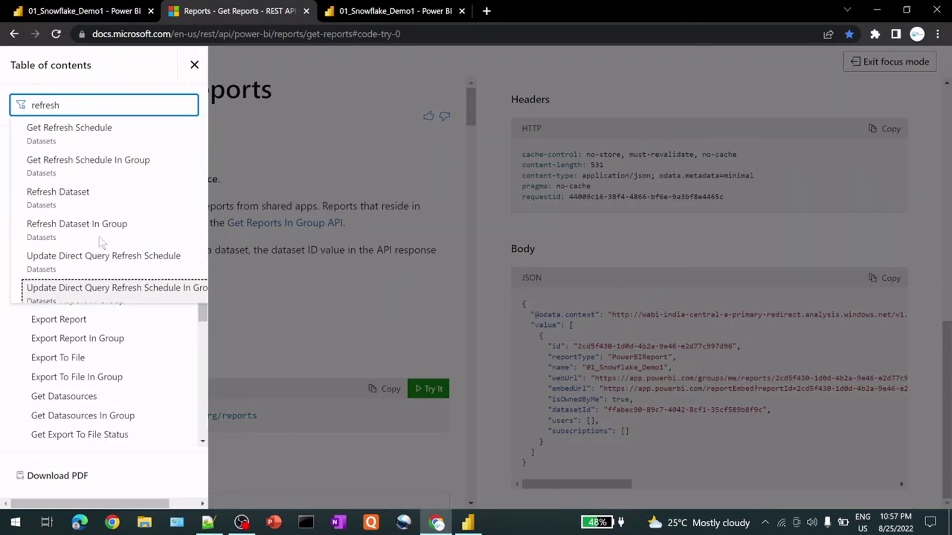
{"action": "left_click", "coordinate": [87, 199]}
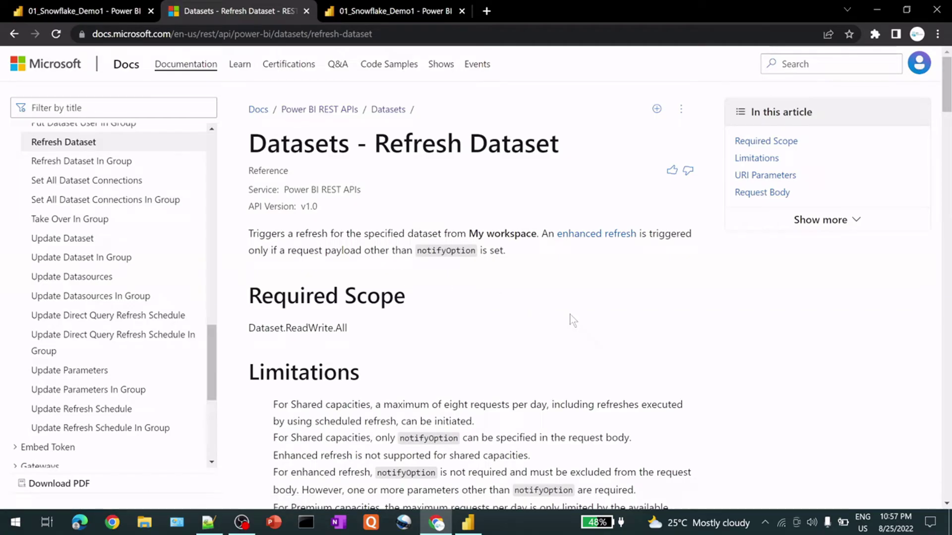
- Launch Try It for Refresh Dataset, then view the Sample Superstore report tab
{"action": "scroll", "coordinate": [569, 319], "scroll_direction": "down", "scroll_amount": 6}
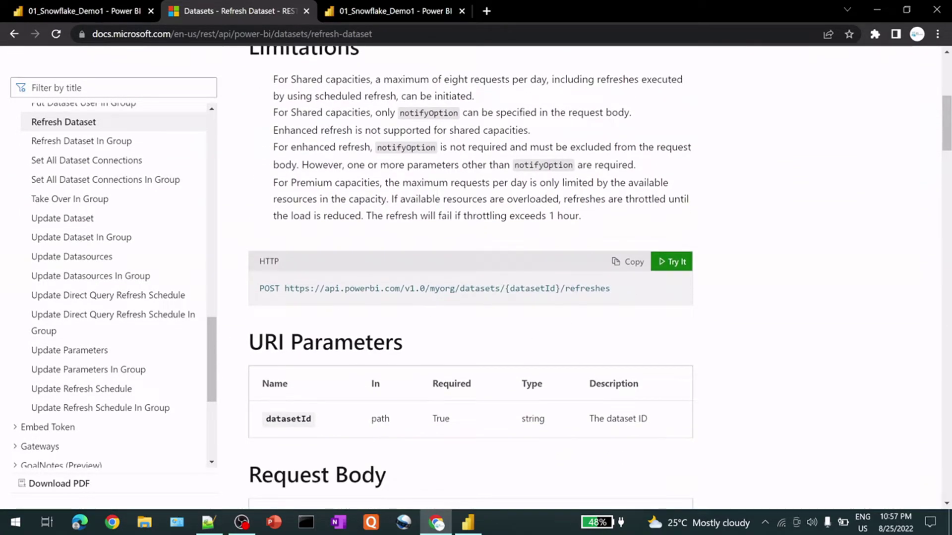
{"action": "scroll", "coordinate": [236, 341], "scroll_direction": "down", "scroll_amount": 1}
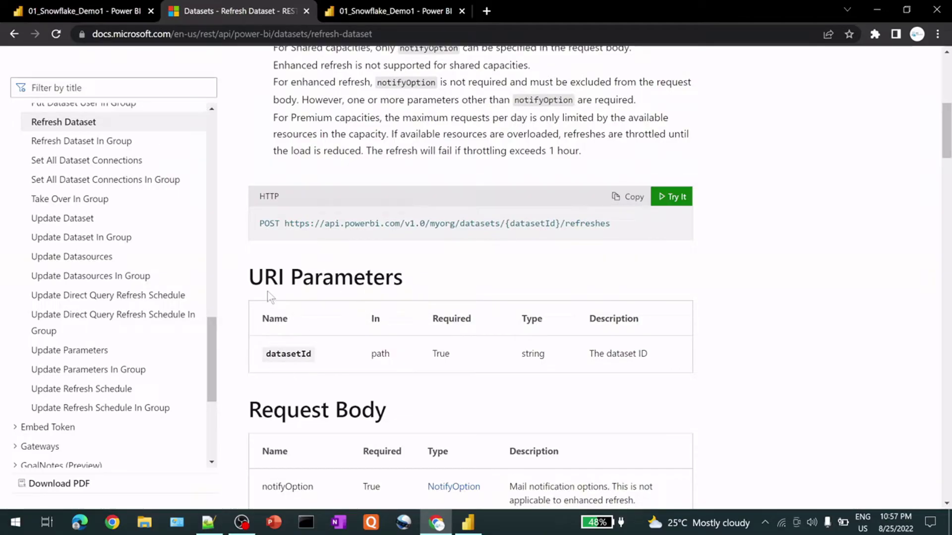
{"action": "scroll", "coordinate": [322, 397], "scroll_direction": "down", "scroll_amount": 2}
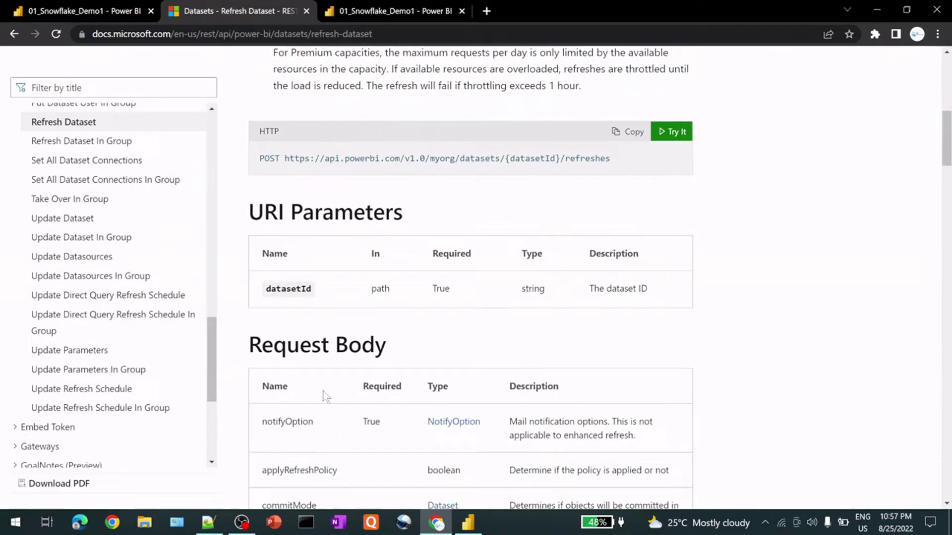
{"action": "scroll", "coordinate": [305, 376], "scroll_direction": "down", "scroll_amount": 8}
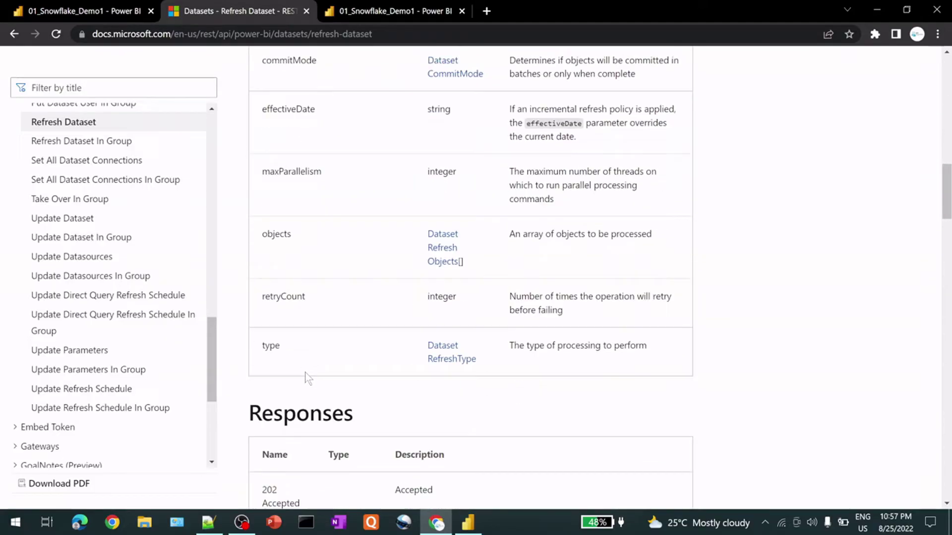
{"action": "scroll", "coordinate": [308, 356], "scroll_direction": "up", "scroll_amount": 12}
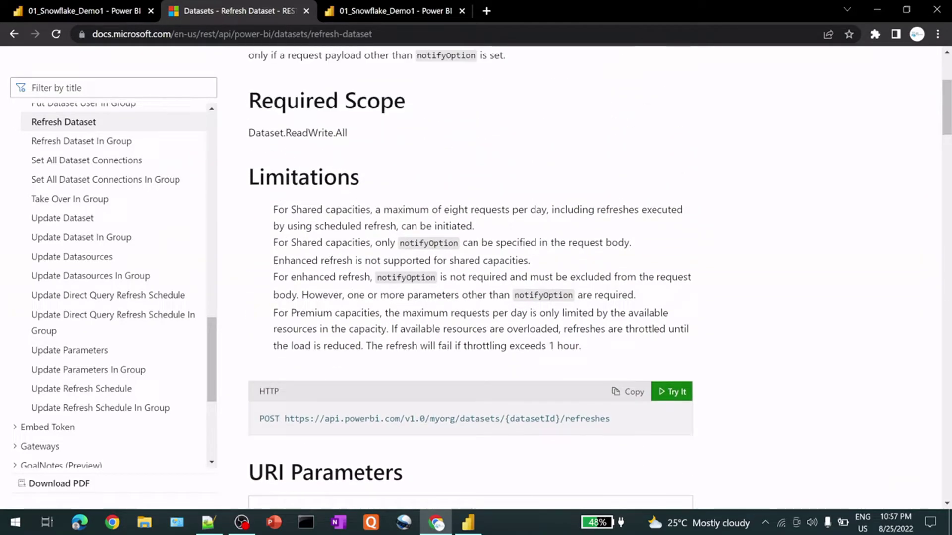
{"action": "left_click", "coordinate": [687, 393]}
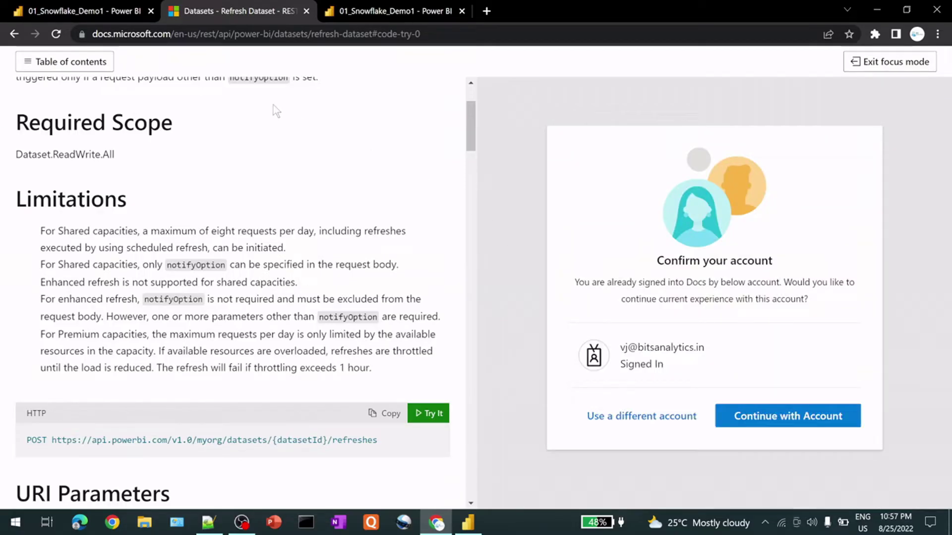
{"action": "left_click", "coordinate": [86, 10]}
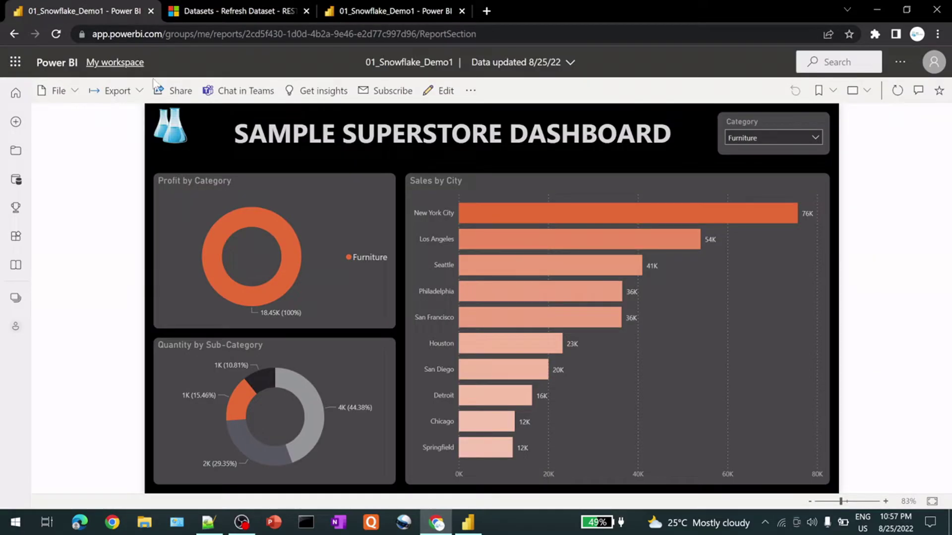
- Leave the Sample Superstore report for the contents of My workspace
{"action": "left_click", "coordinate": [15, 294]}
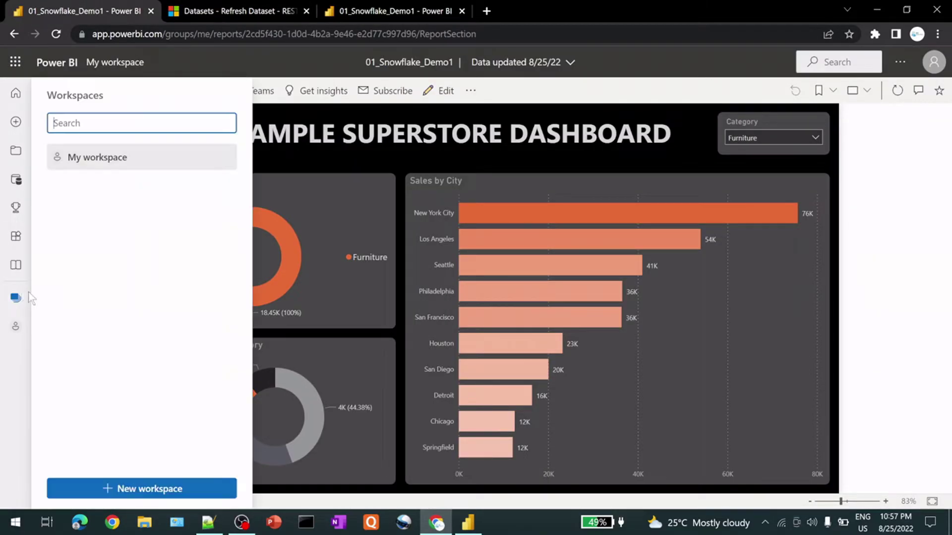
{"action": "left_click", "coordinate": [115, 165]}
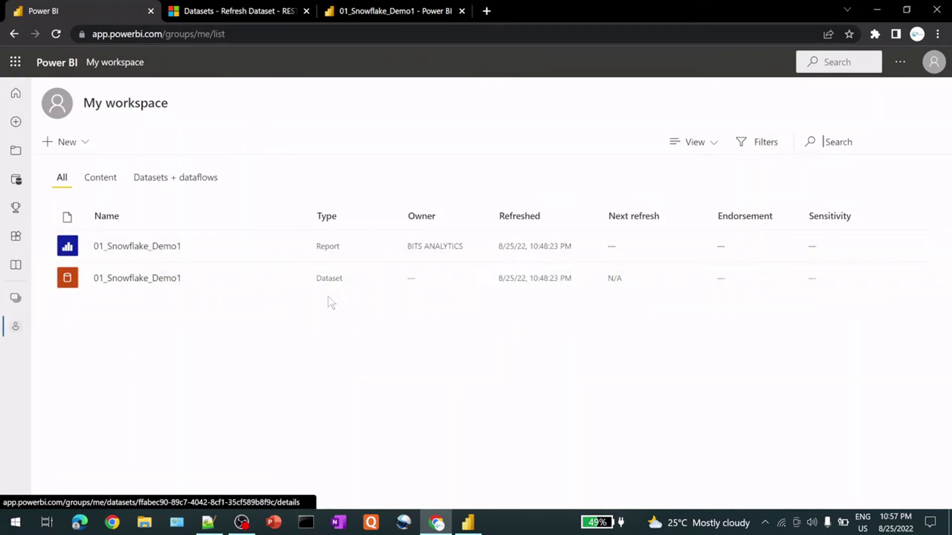
{"action": "left_click", "coordinate": [290, 279]}
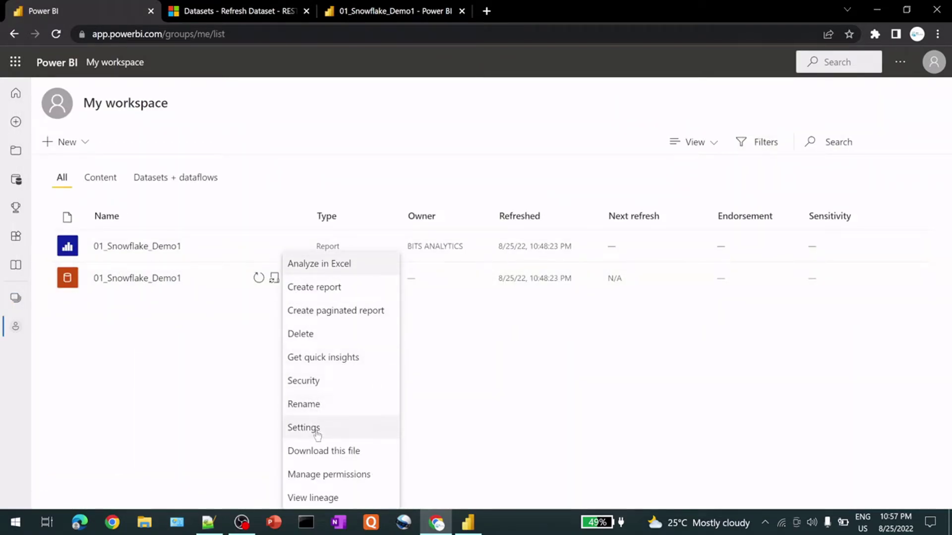
{"action": "left_click", "coordinate": [169, 311]}
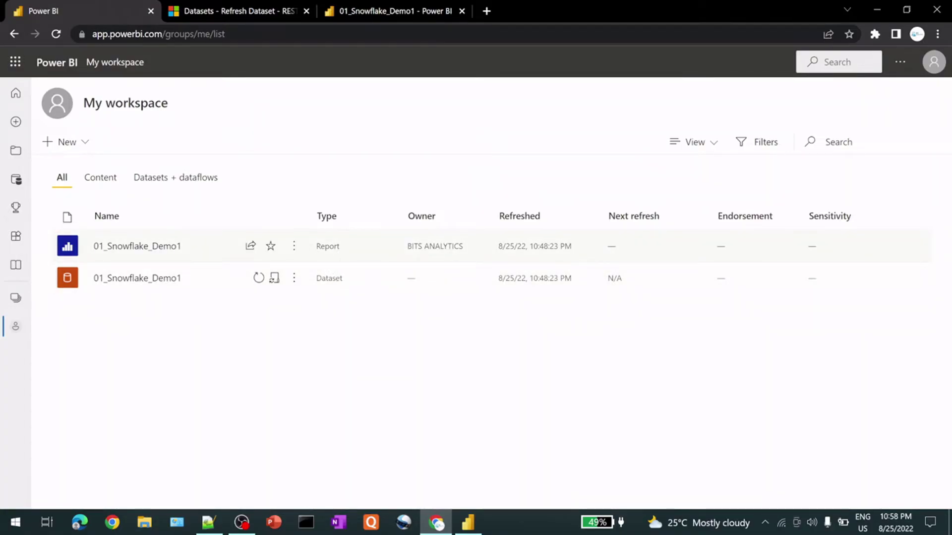
- Review the 01_Snowflake_Demo1 dataset's scheduled and OneDrive refresh history, then close it
{"action": "left_click", "coordinate": [293, 278]}
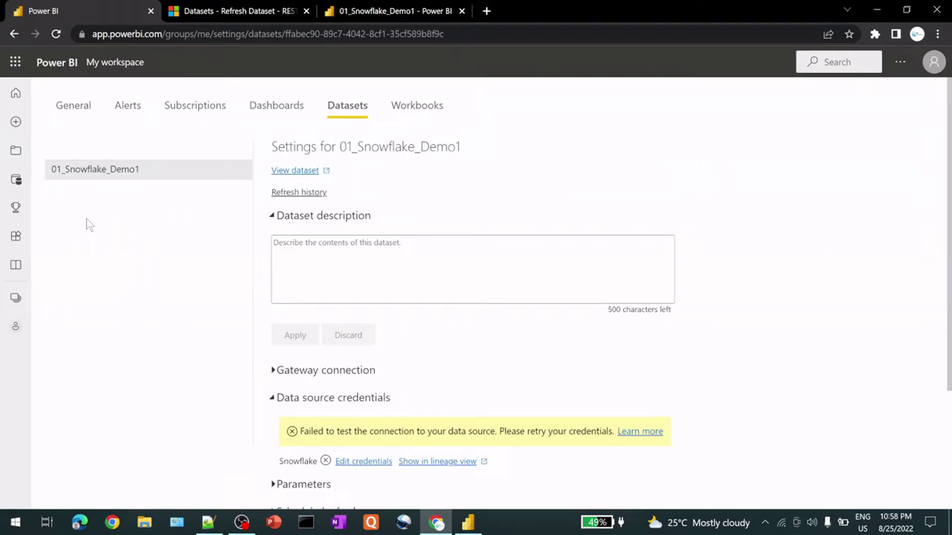
{"action": "left_click", "coordinate": [299, 192]}
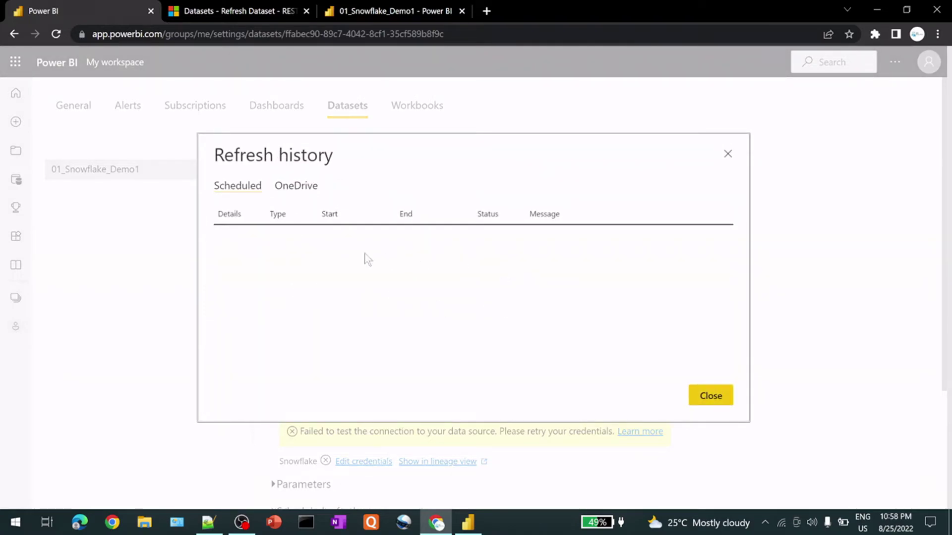
{"action": "left_click", "coordinate": [287, 188]}
{"action": "left_click", "coordinate": [235, 186]}
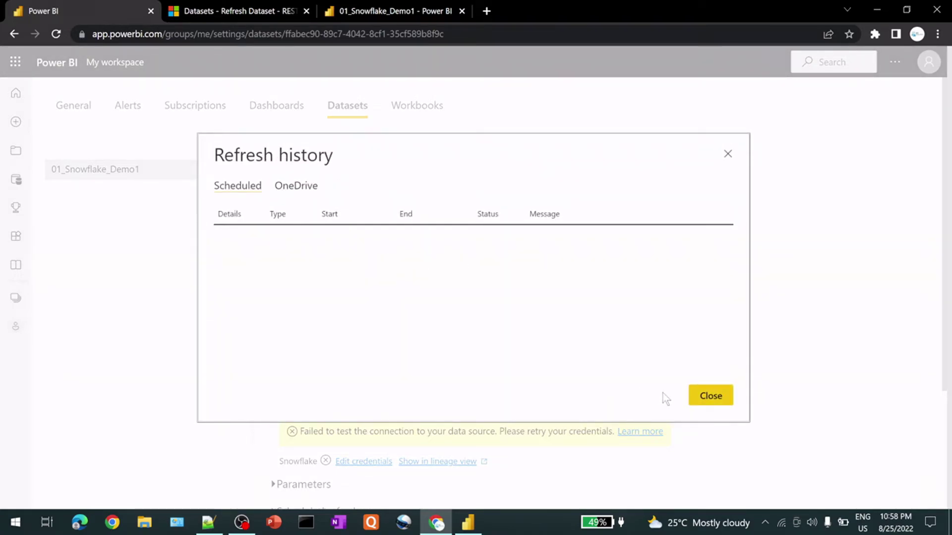
{"action": "left_click", "coordinate": [708, 399]}
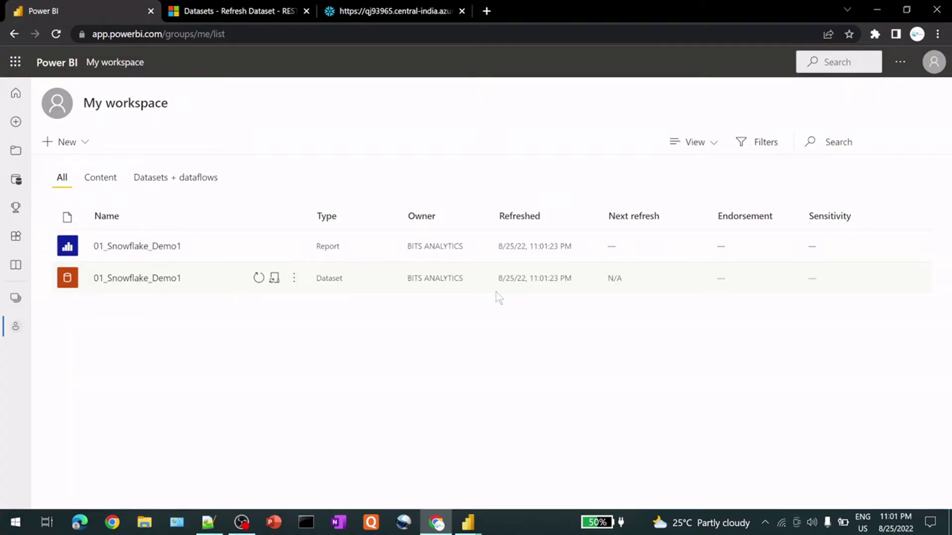
- Open 01_Snowflake_Demo1's settings and review its refresh history: one failed, one completed on-demand refresh
{"action": "left_click", "coordinate": [295, 281]}
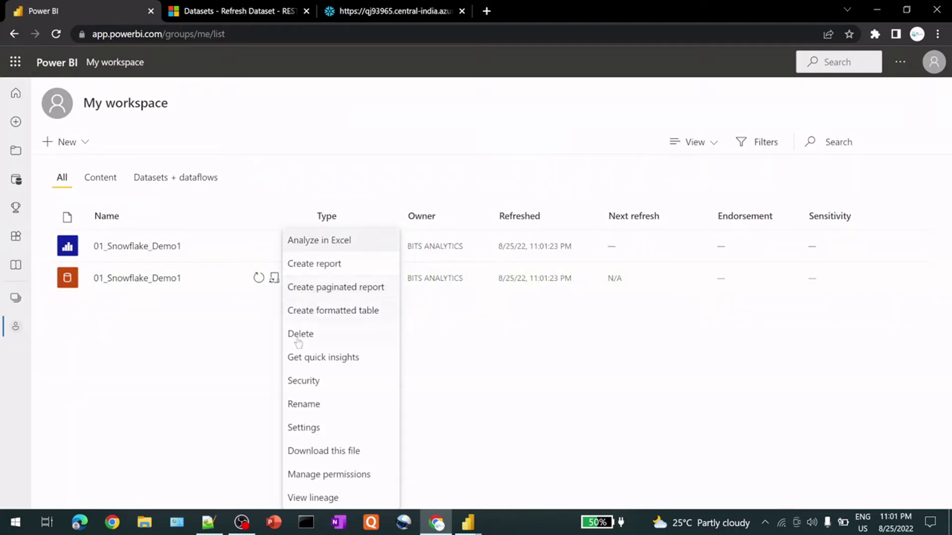
{"action": "left_click", "coordinate": [307, 426]}
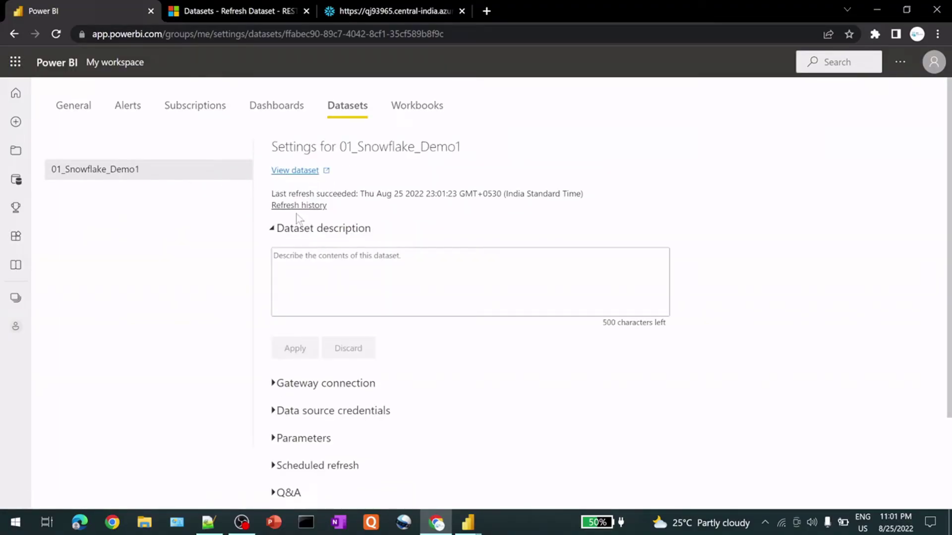
{"action": "left_click", "coordinate": [300, 206]}
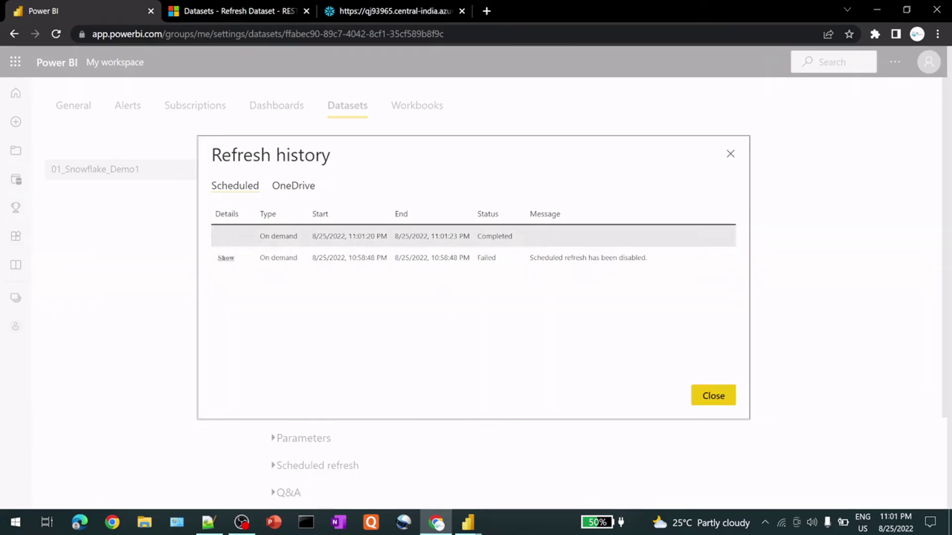
- Close the refresh history and load the Refresh Dataset Try It form with the signed-in account
{"action": "left_click", "coordinate": [714, 396]}
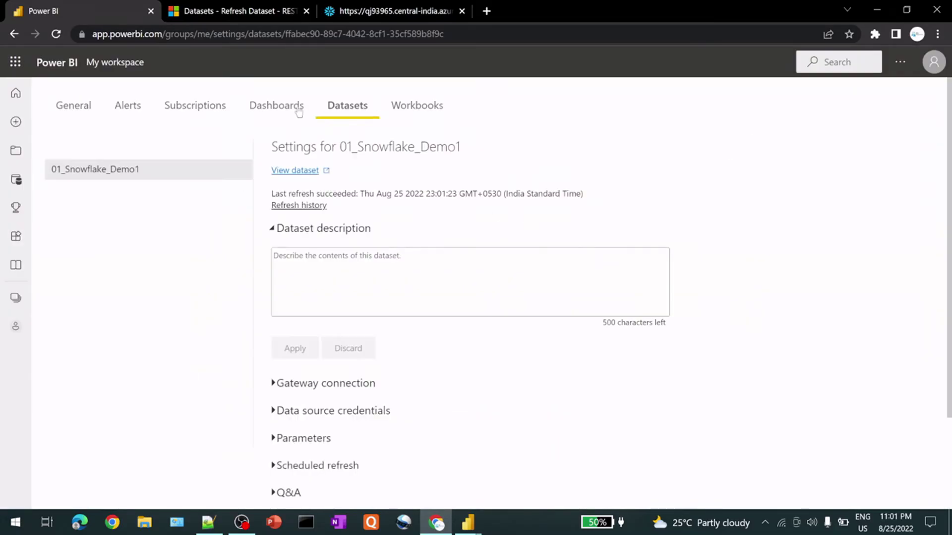
{"action": "left_click", "coordinate": [270, 14]}
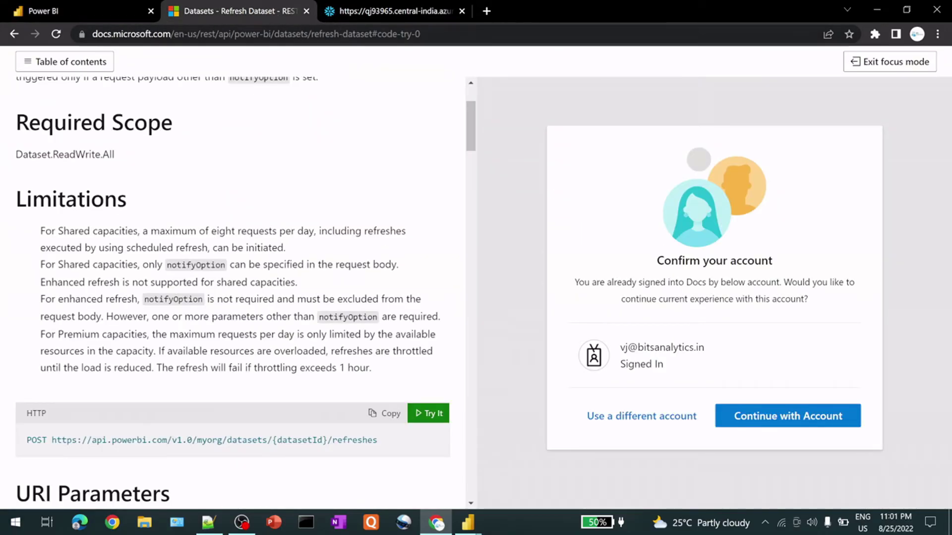
{"action": "left_click", "coordinate": [751, 413]}
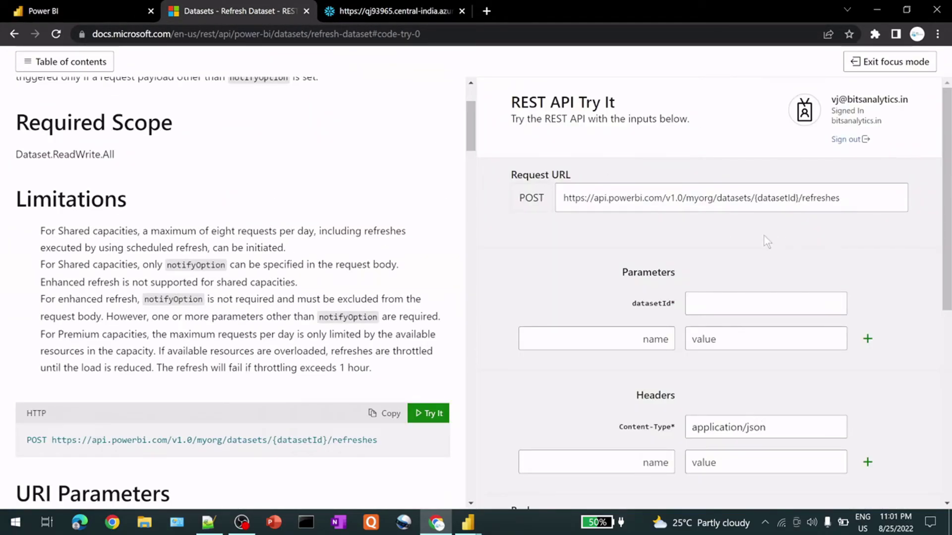
{"action": "left_click", "coordinate": [708, 303]}
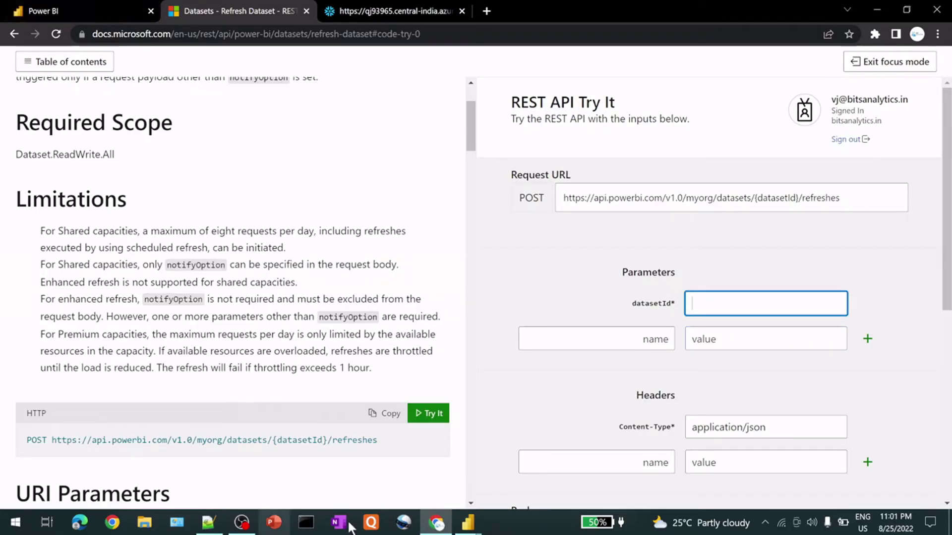
- Copy the dataset ID from line 3 of the Notepad++ notes
{"action": "left_click", "coordinate": [208, 522]}
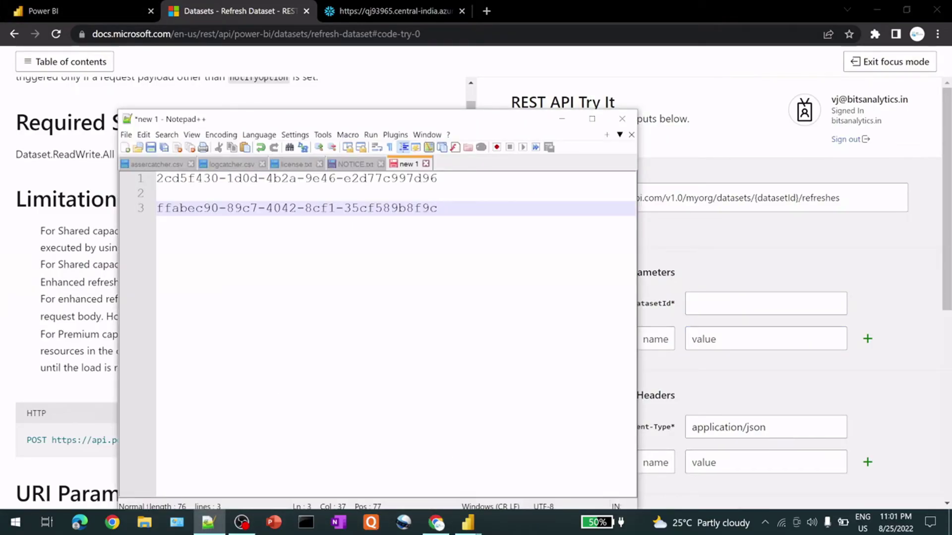
{"action": "left_click_drag", "start_coordinate": [165, 209], "coordinate": [197, 208]}
{"action": "left_click_drag", "start_coordinate": [437, 208], "coordinate": [157, 208]}
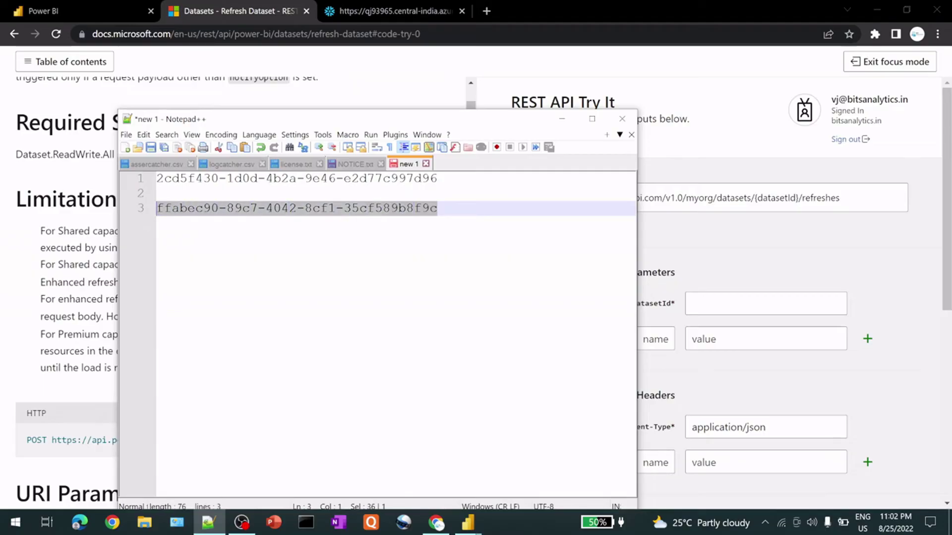
{"action": "right_click", "coordinate": [214, 209]}
{"action": "left_click", "coordinate": [245, 229]}
- Paste the dataset ID into the datasetId field and scroll down to the Run button
{"action": "left_click", "coordinate": [694, 238]}
{"action": "left_click", "coordinate": [759, 303]}
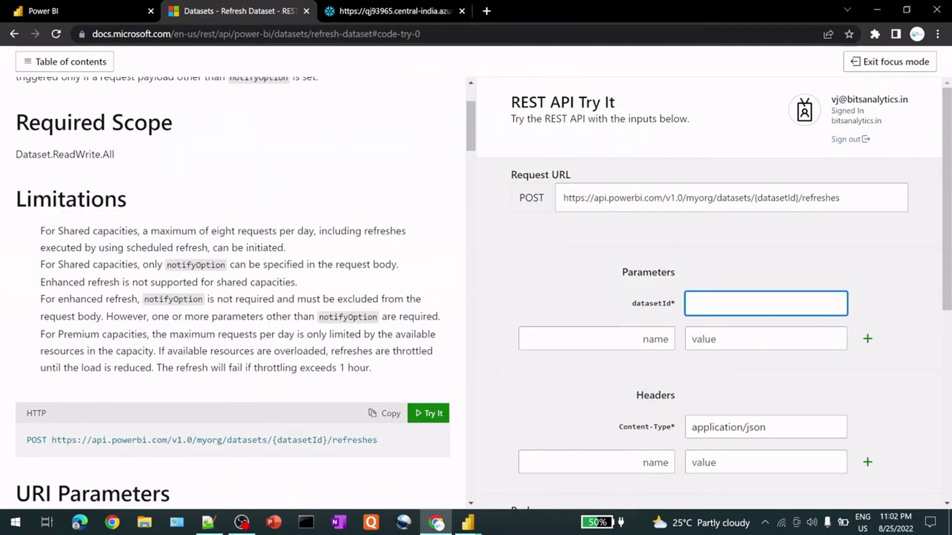
{"action": "key", "text": "ctrl+v"}
{"action": "left_click", "coordinate": [772, 389]}
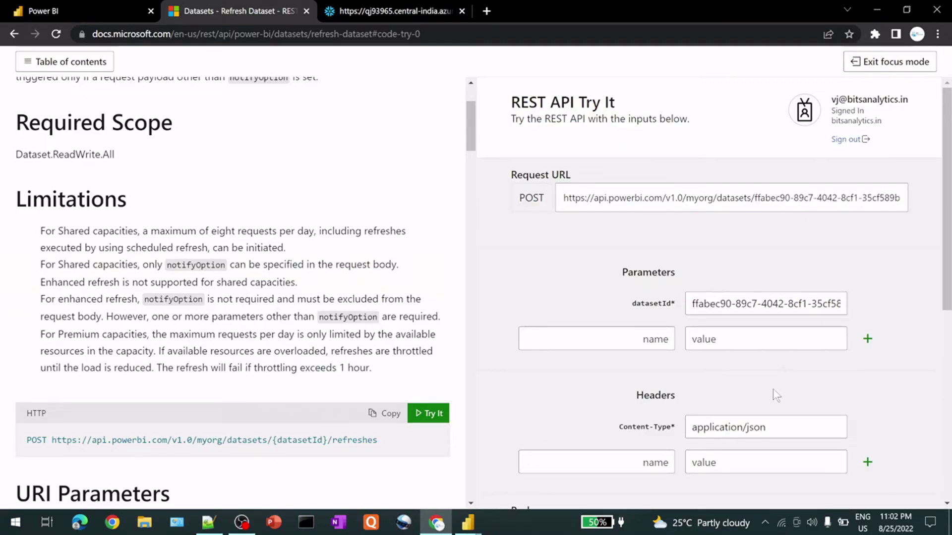
{"action": "scroll", "coordinate": [772, 389], "scroll_direction": "down", "scroll_amount": 1}
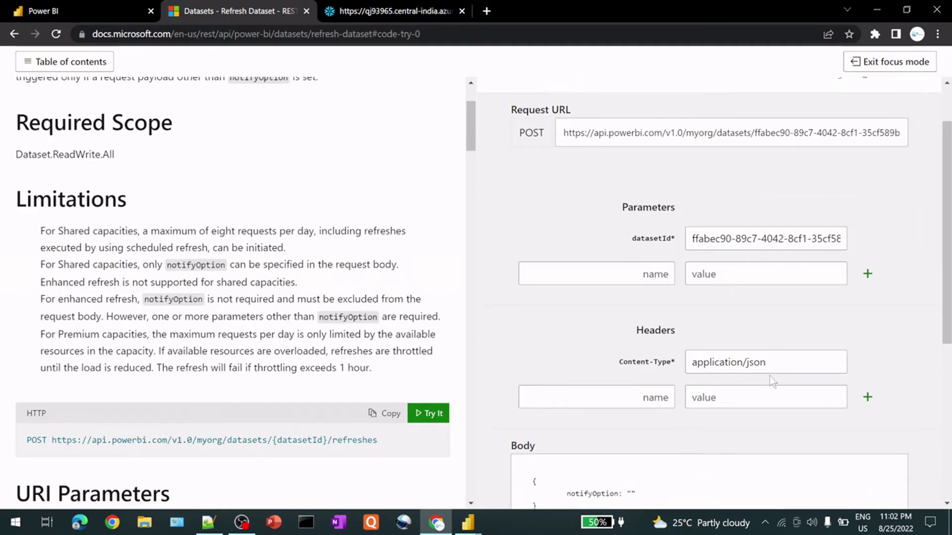
{"action": "scroll", "coordinate": [770, 376], "scroll_direction": "down", "scroll_amount": 2}
{"action": "scroll", "coordinate": [664, 377], "scroll_direction": "down", "scroll_amount": 2}
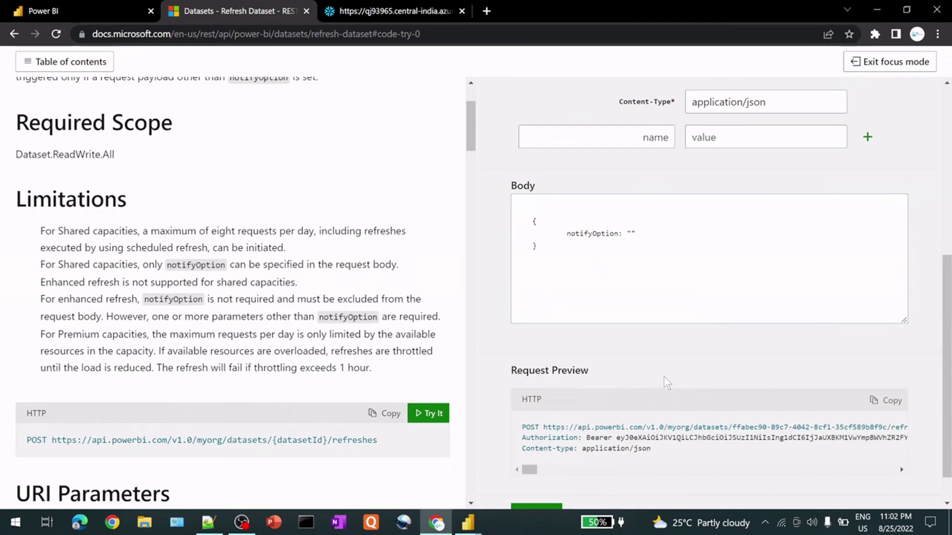
{"action": "scroll", "coordinate": [664, 377], "scroll_direction": "down", "scroll_amount": 1}
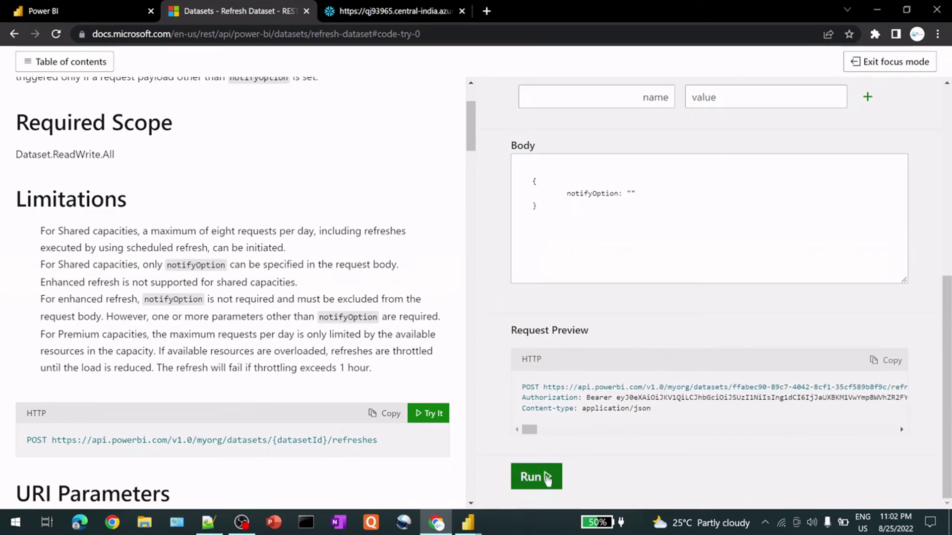
- Confirm the refresh request returned 202 Accepted, select the requestid, and return to Power BI
{"action": "scroll", "coordinate": [570, 417], "scroll_direction": "down", "scroll_amount": 4}
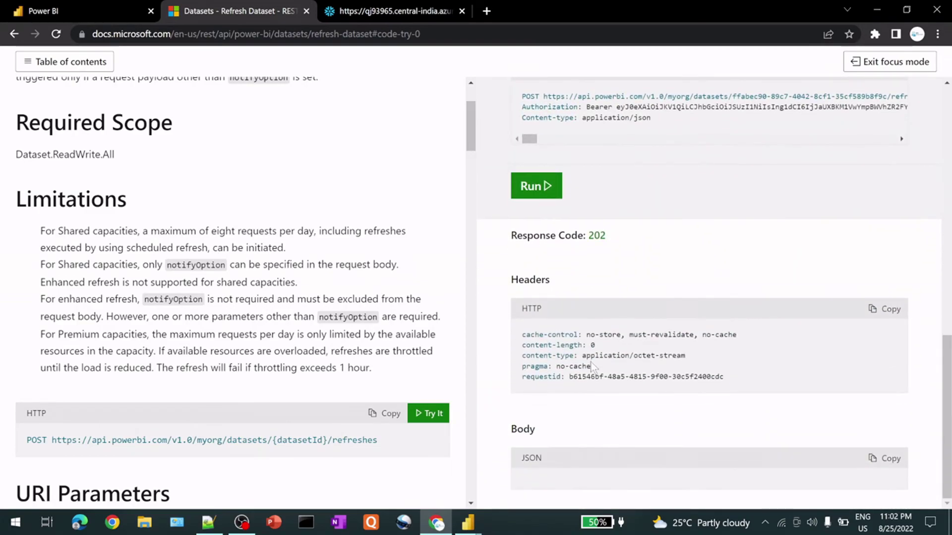
{"action": "scroll", "coordinate": [116, 346], "scroll_direction": "down", "scroll_amount": 10}
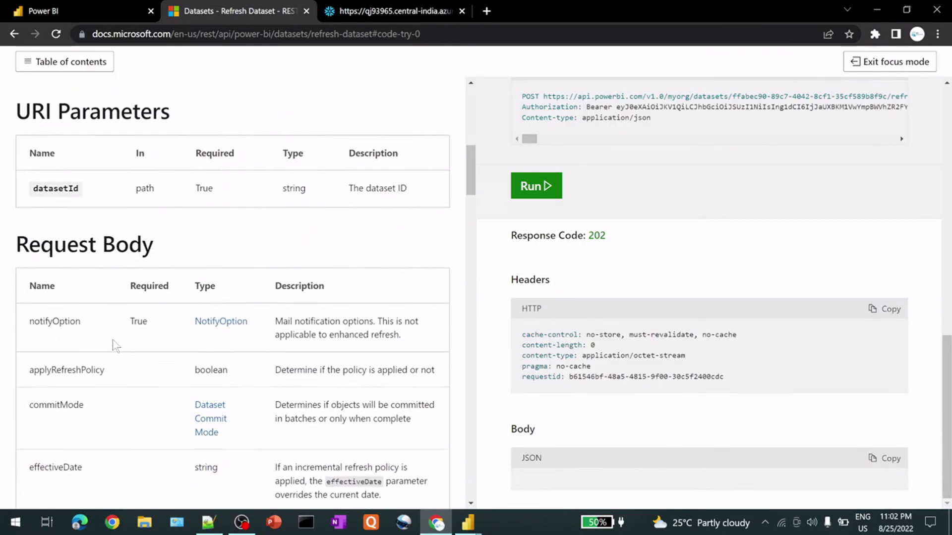
{"action": "scroll", "coordinate": [115, 345], "scroll_direction": "down", "scroll_amount": 7}
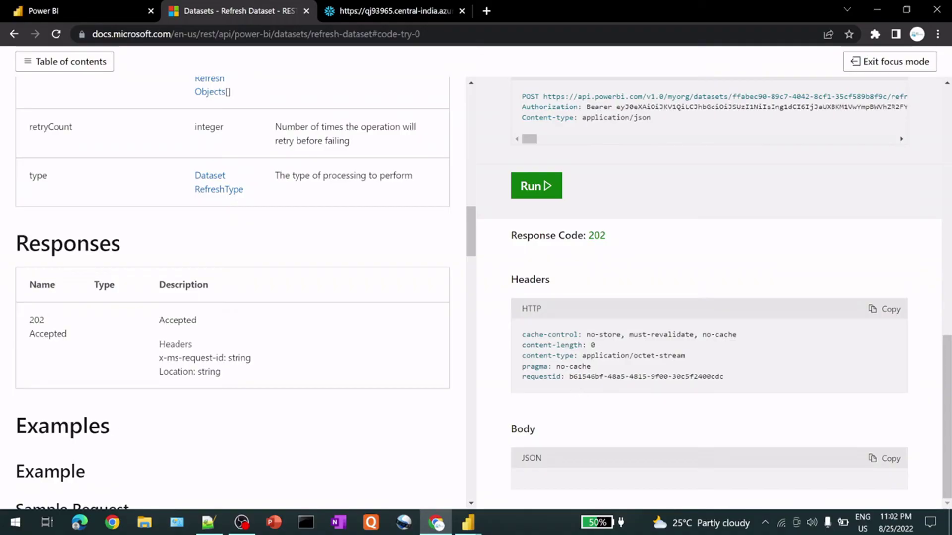
{"action": "left_click_drag", "start_coordinate": [569, 377], "coordinate": [725, 378]}
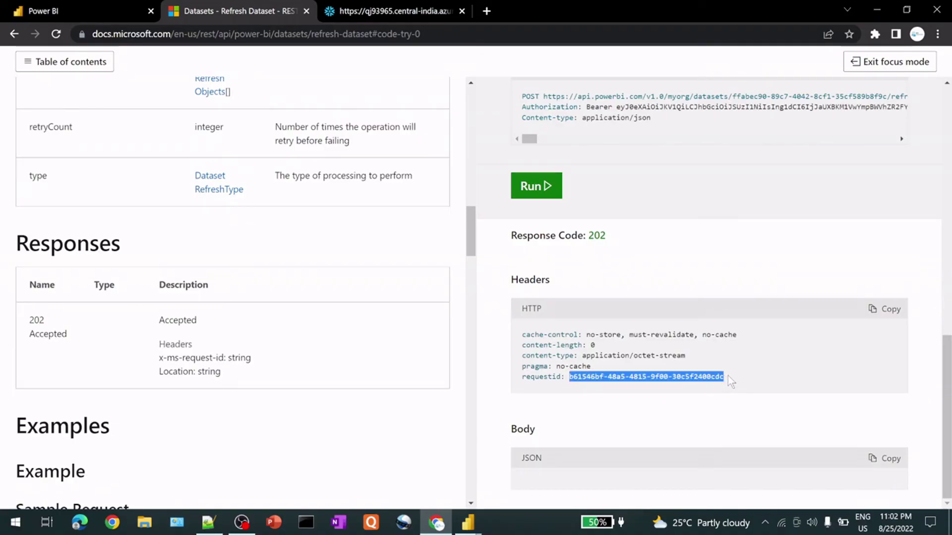
{"action": "key", "text": "ctrl+1"}
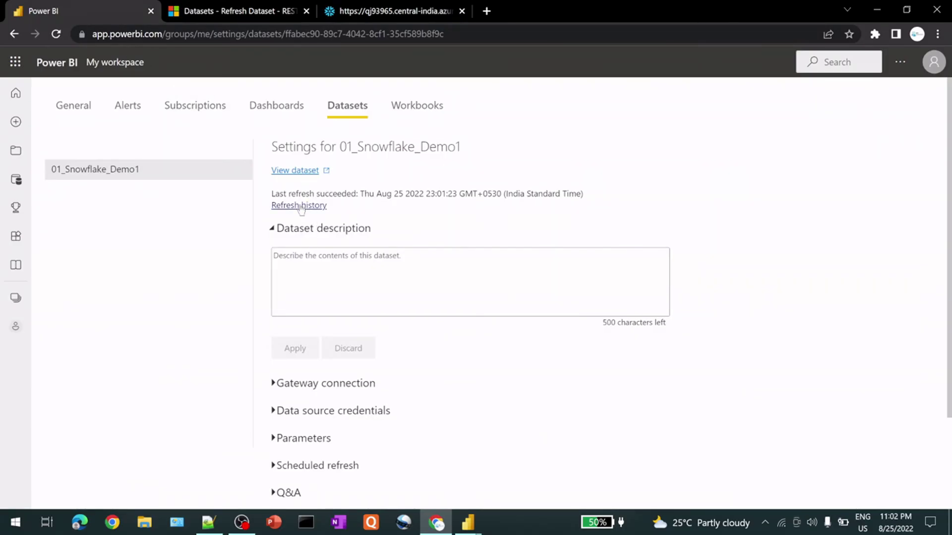
- Open the dataset's refresh history to see the Via Api refresh at 11:02:17 PM Completed
{"action": "left_click", "coordinate": [300, 206]}
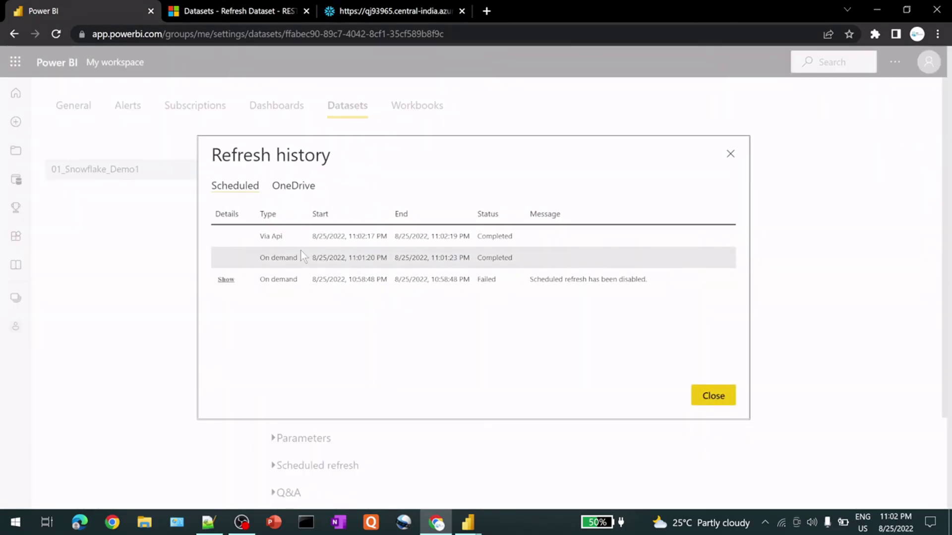